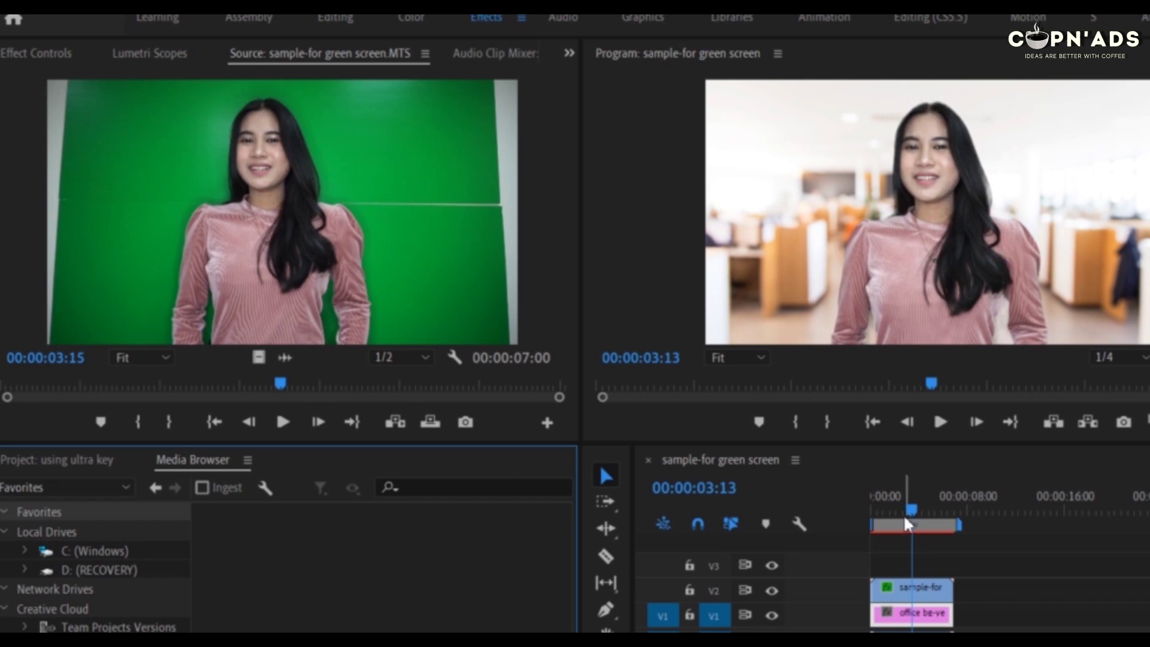
pyautogui.moveTo(910, 510); pyautogui.dragTo(923, 510)
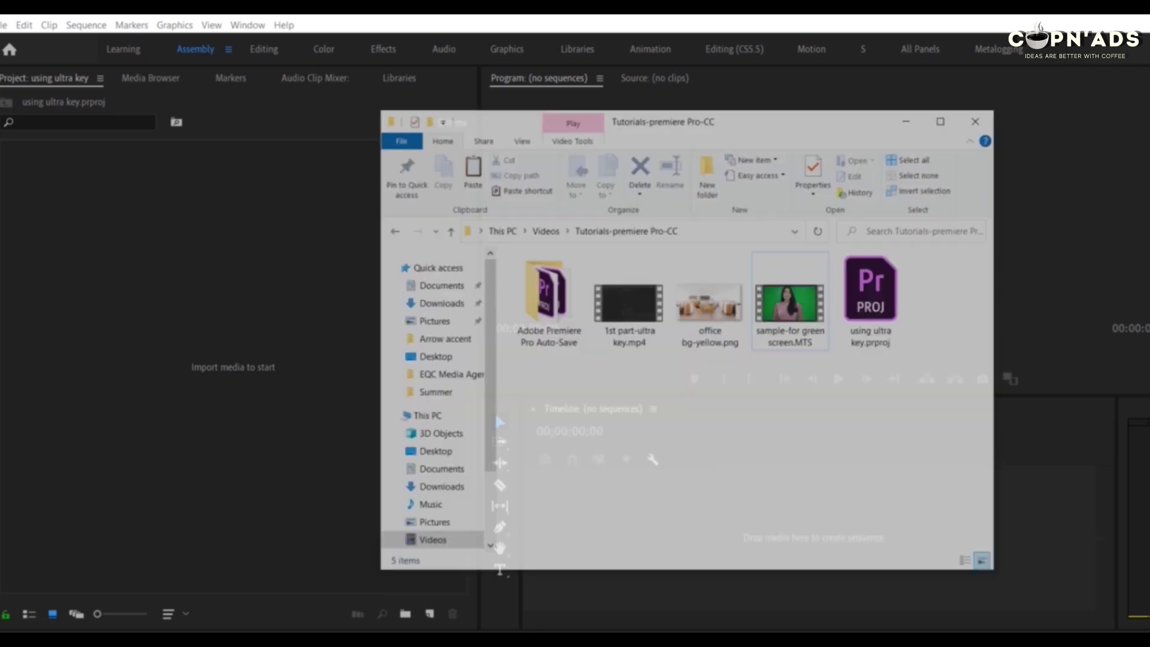
# Import sample-for green screen.MTS into the project and create a new sequence from it.
pyautogui.click(798, 323)
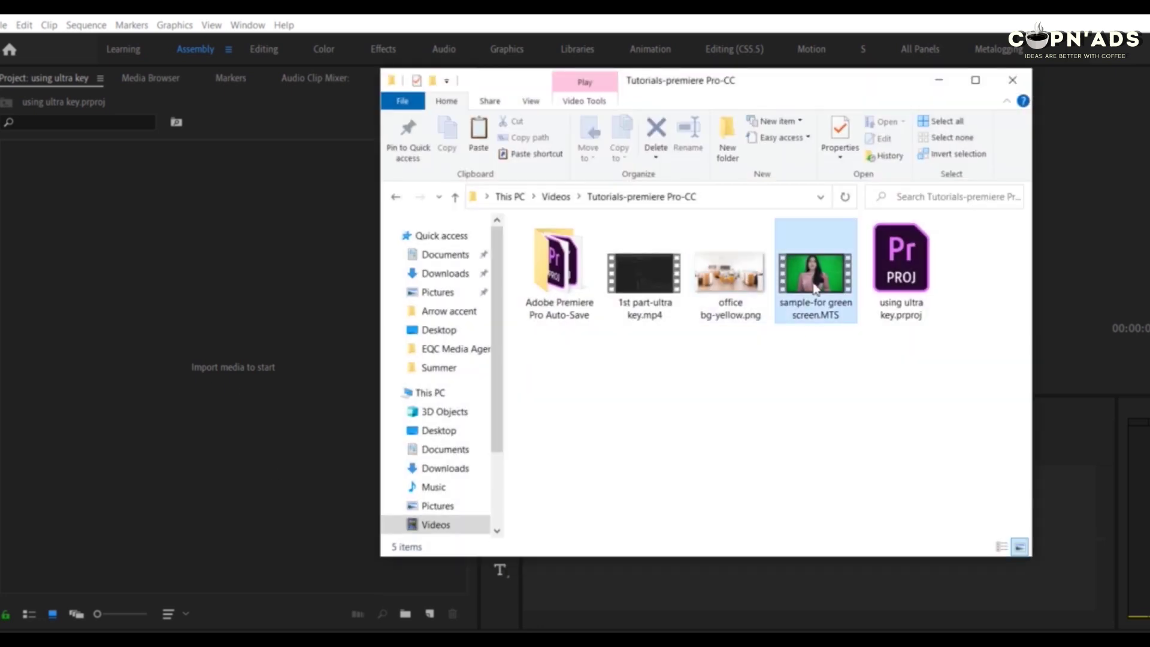
pyautogui.moveTo(812, 285); pyautogui.dragTo(198, 369)
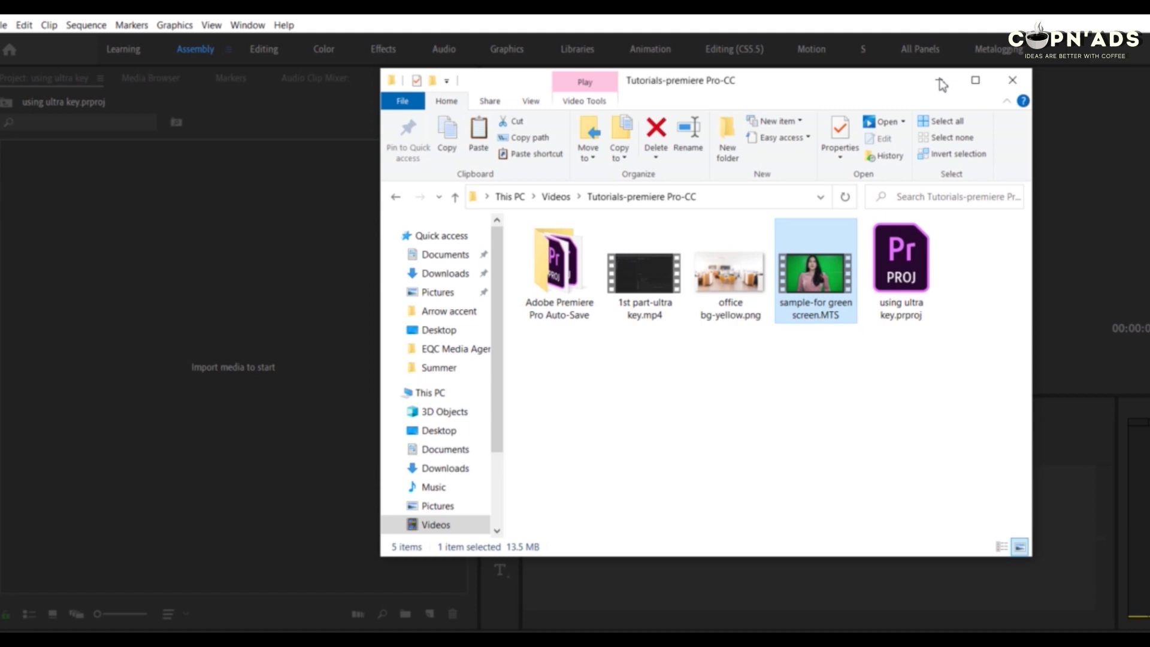
pyautogui.click(71, 185)
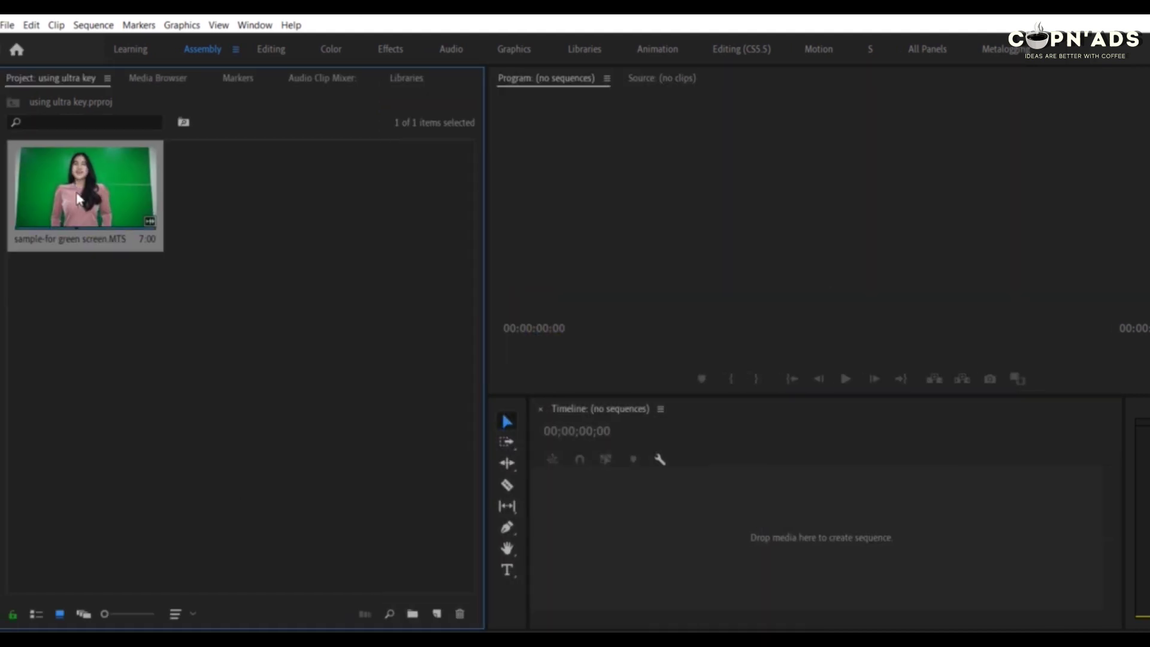
pyautogui.moveTo(70, 234); pyautogui.dragTo(645, 506)
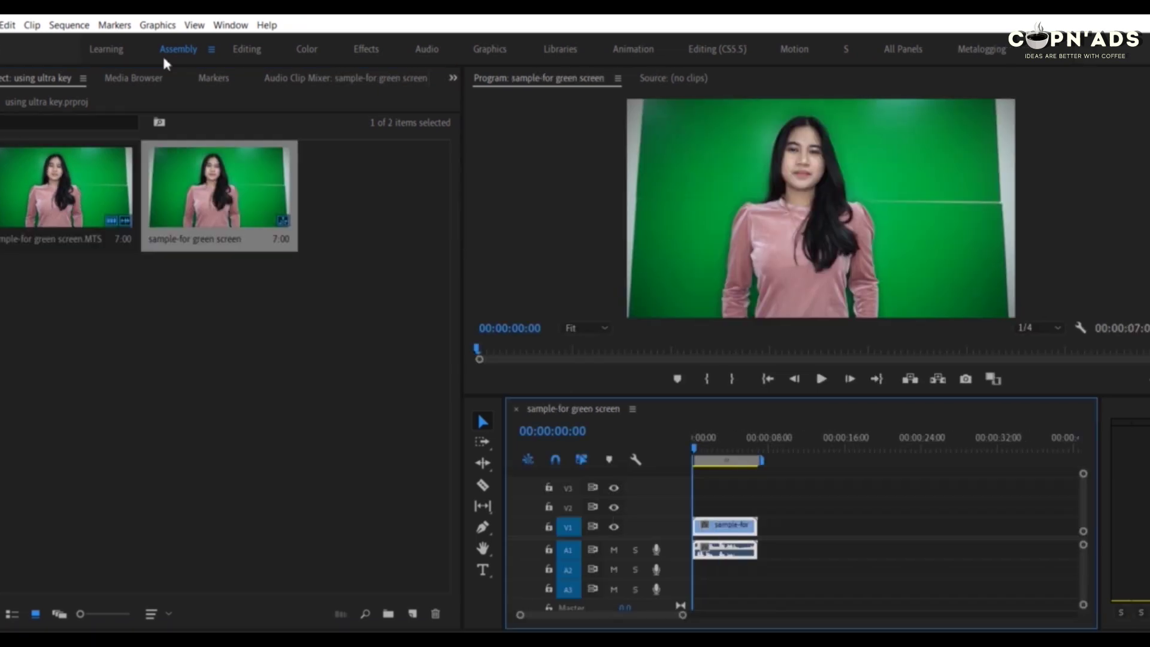
# Switch to the Effects workspace and import office bg-yellow.png from the Tutorials-premiere Pro-CC folder into the project.
pyautogui.click(366, 50)
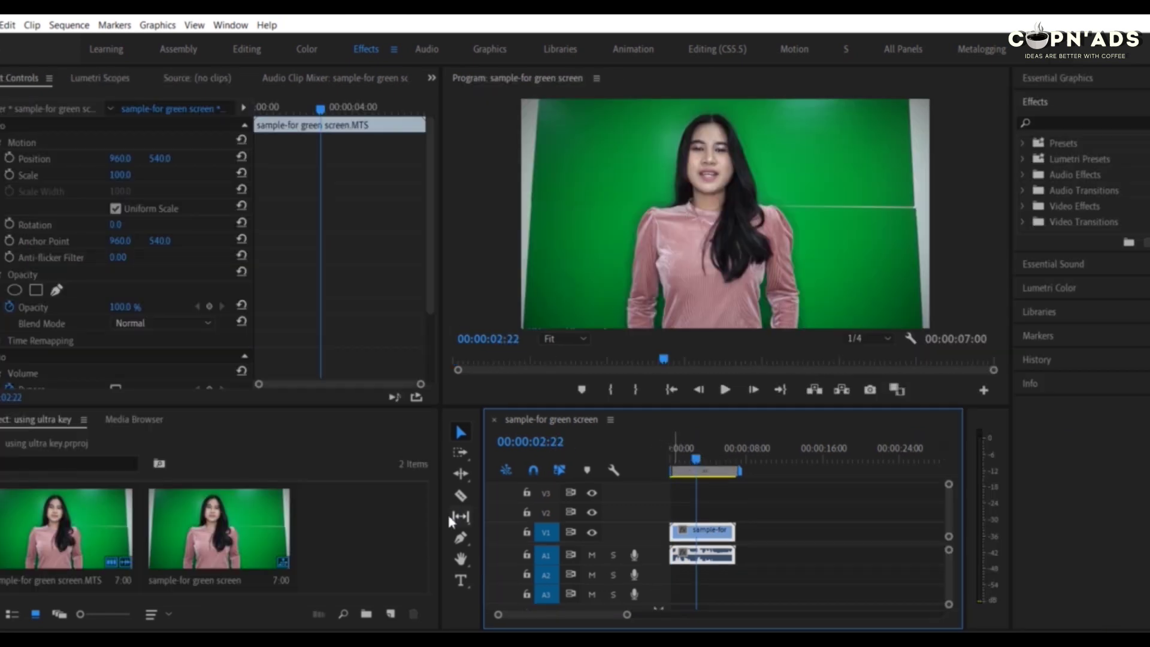
pyautogui.click(363, 539)
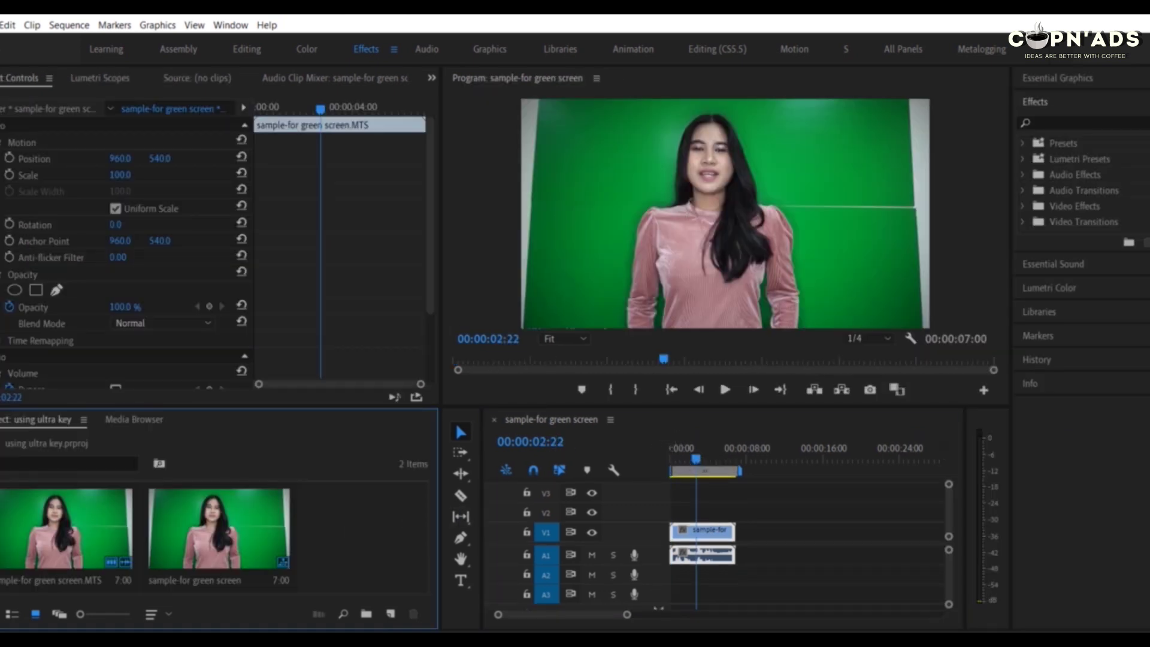
pyautogui.hotkey('alt', 'Tab')
pyautogui.moveTo(732, 290); pyautogui.dragTo(282, 515)
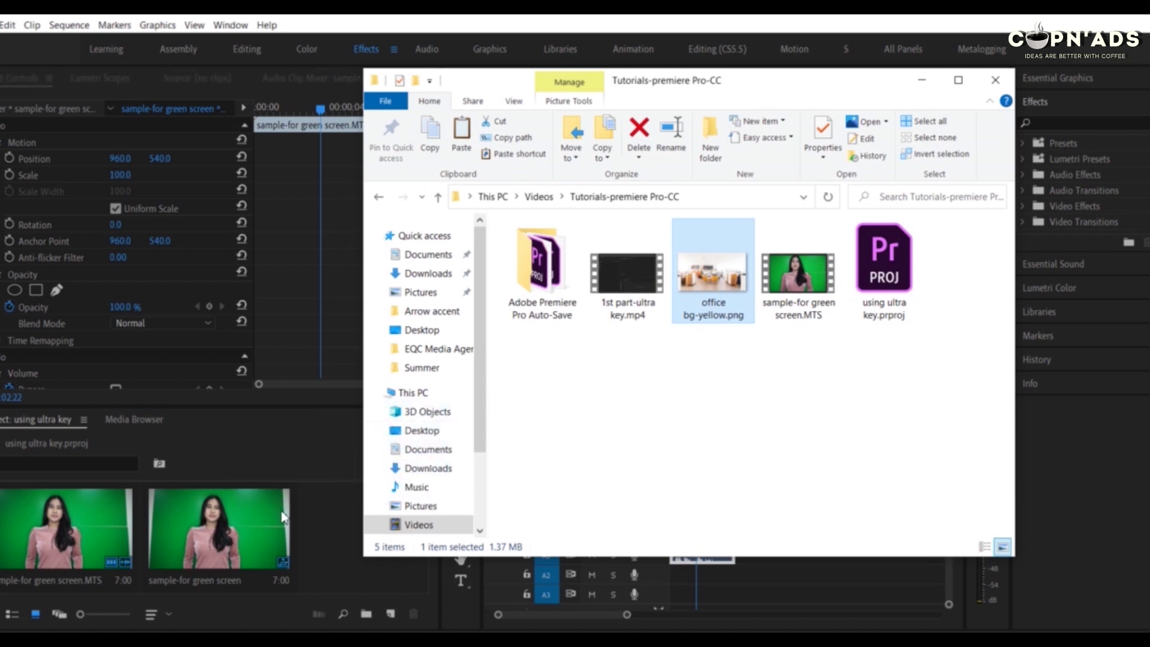
pyautogui.click(921, 79)
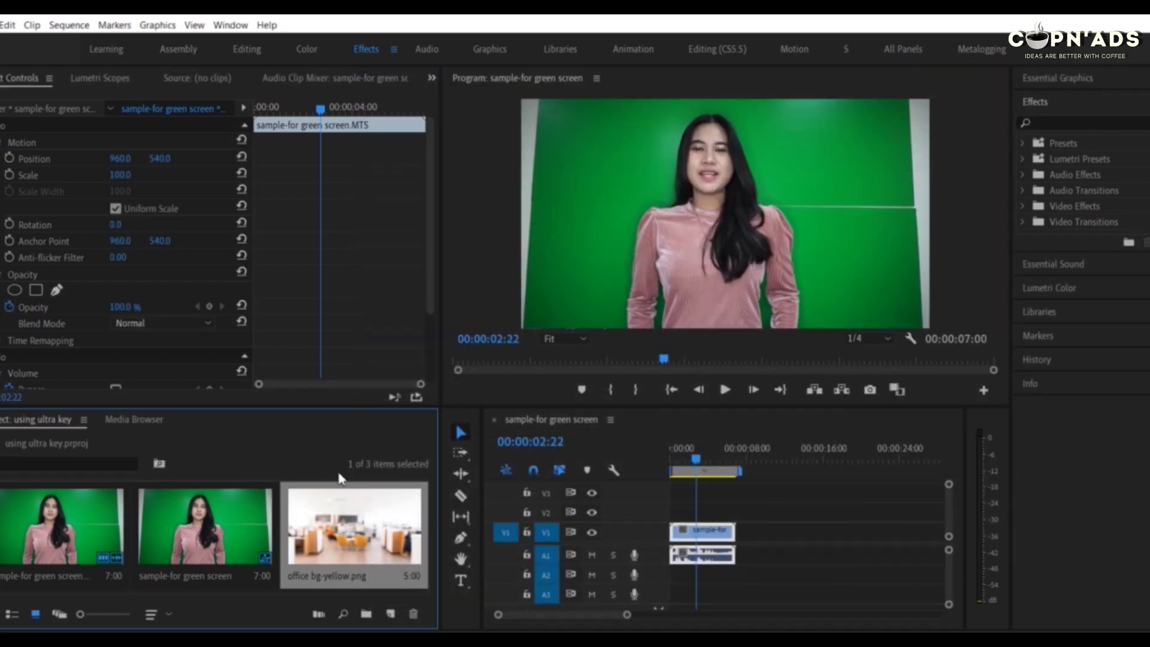
# Move the green-screen video clip up to track V2 and place office bg-yellow.png beneath it on V1, matching its length.
pyautogui.click(704, 467)
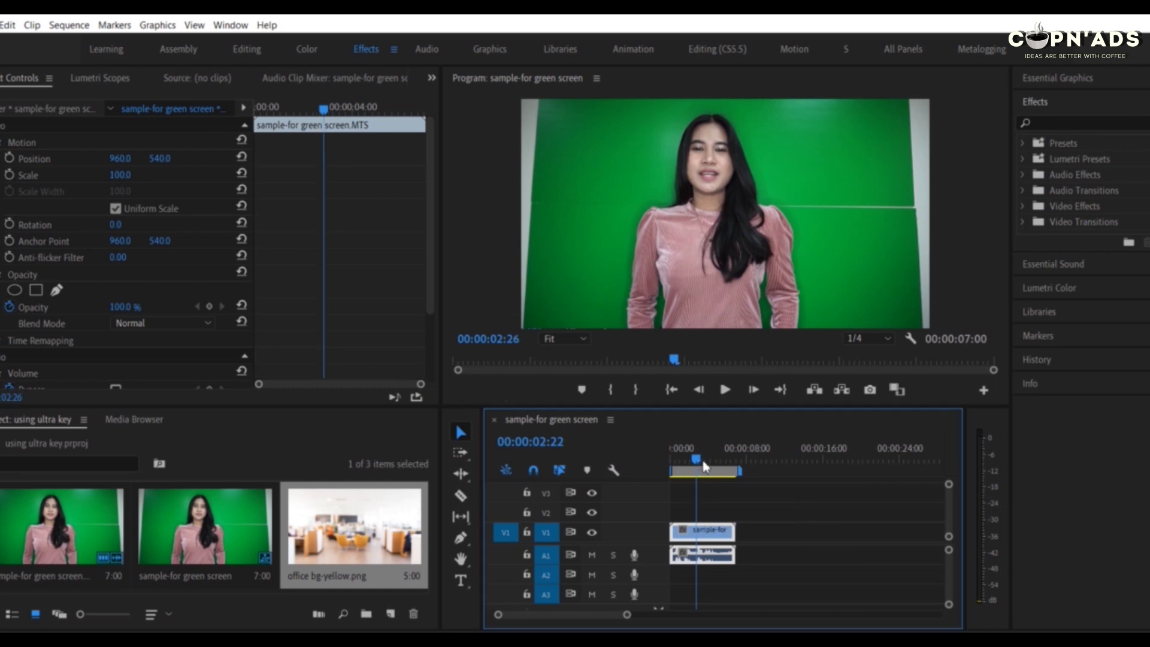
pyautogui.click(704, 469)
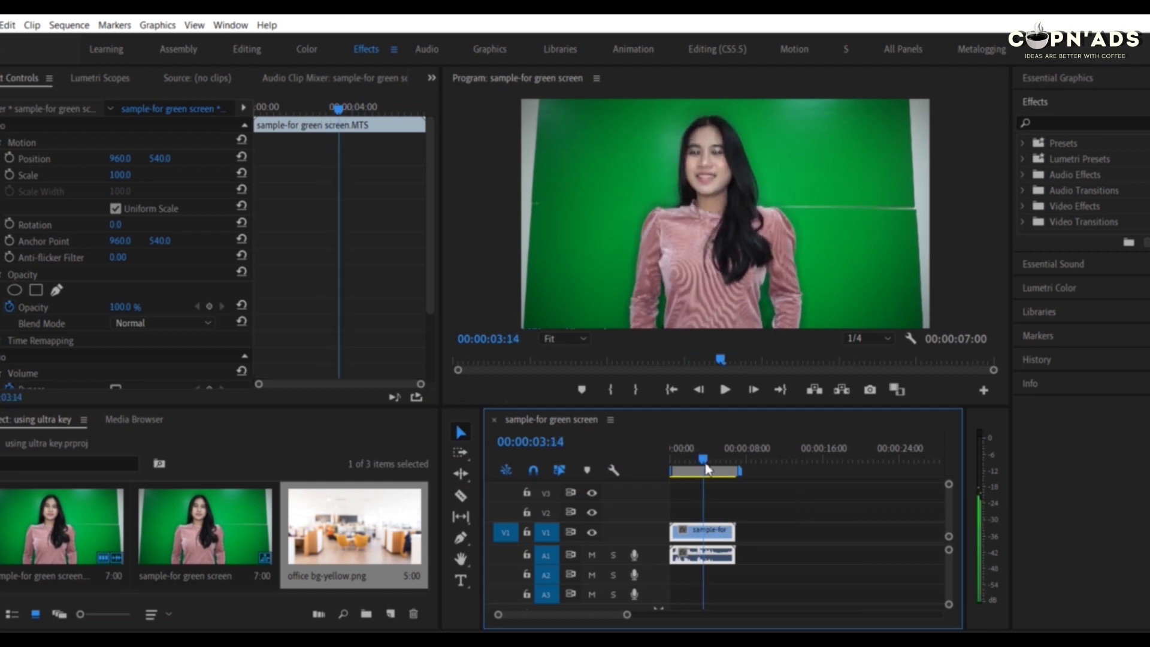
pyautogui.moveTo(712, 537); pyautogui.dragTo(712, 515)
pyautogui.moveTo(296, 492); pyautogui.dragTo(730, 542)
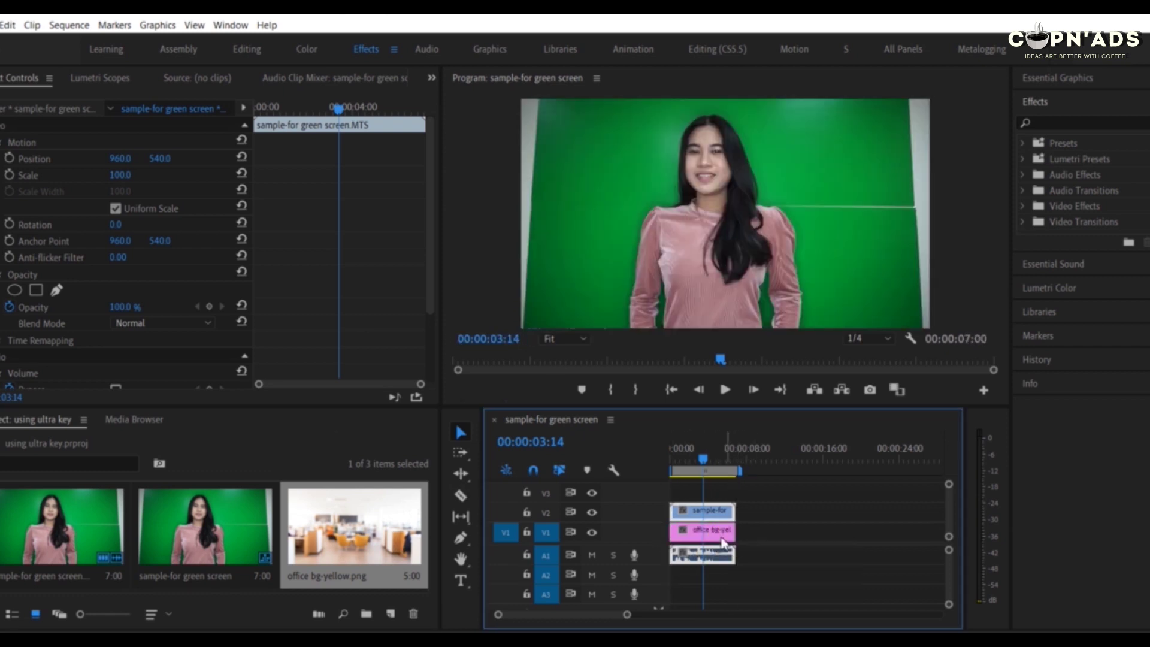
pyautogui.click(712, 534)
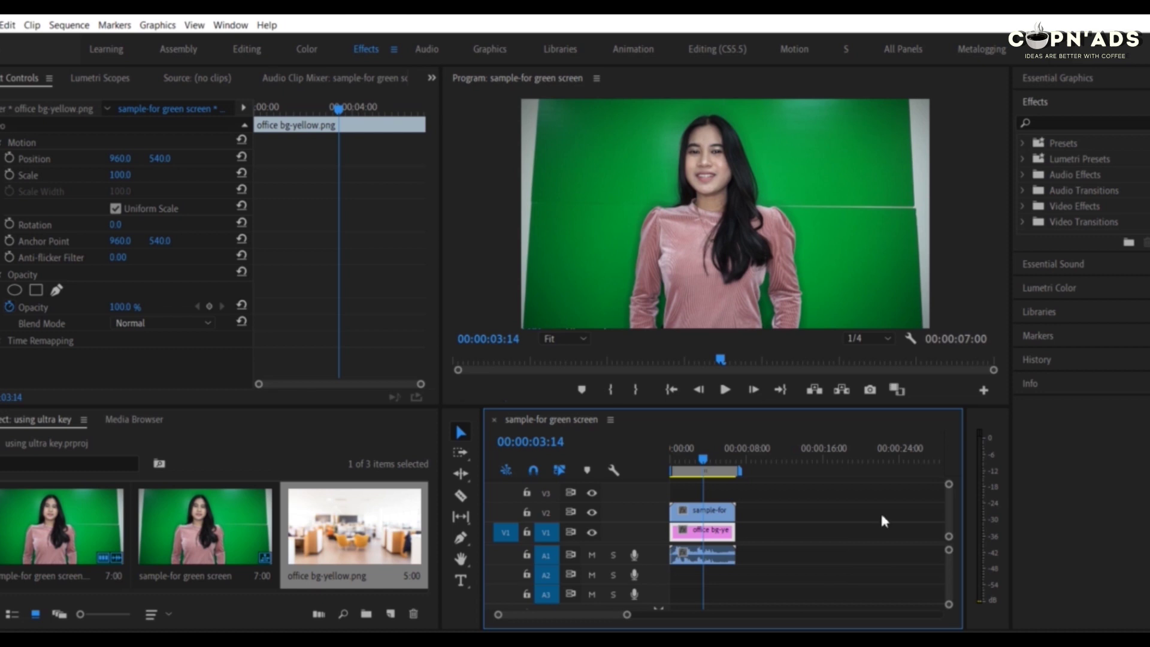
# Search the effects for "ultra key" and apply the Ultra Key effect to the green-screen clip on V2.
pyautogui.click(1070, 124)
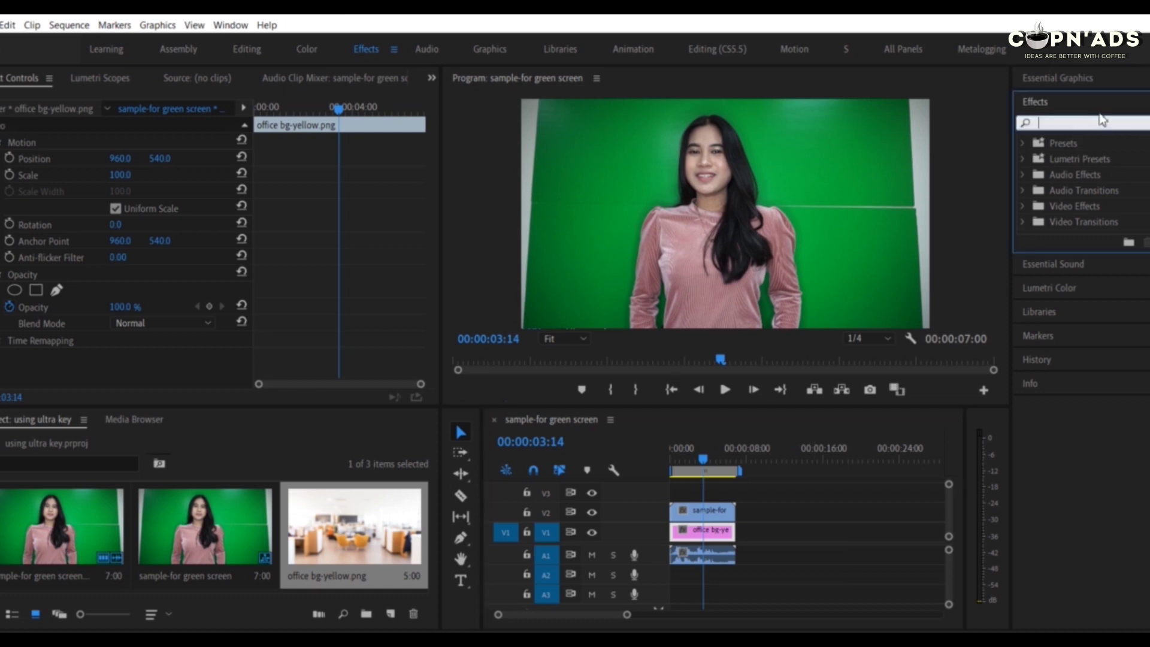
pyautogui.write('u')
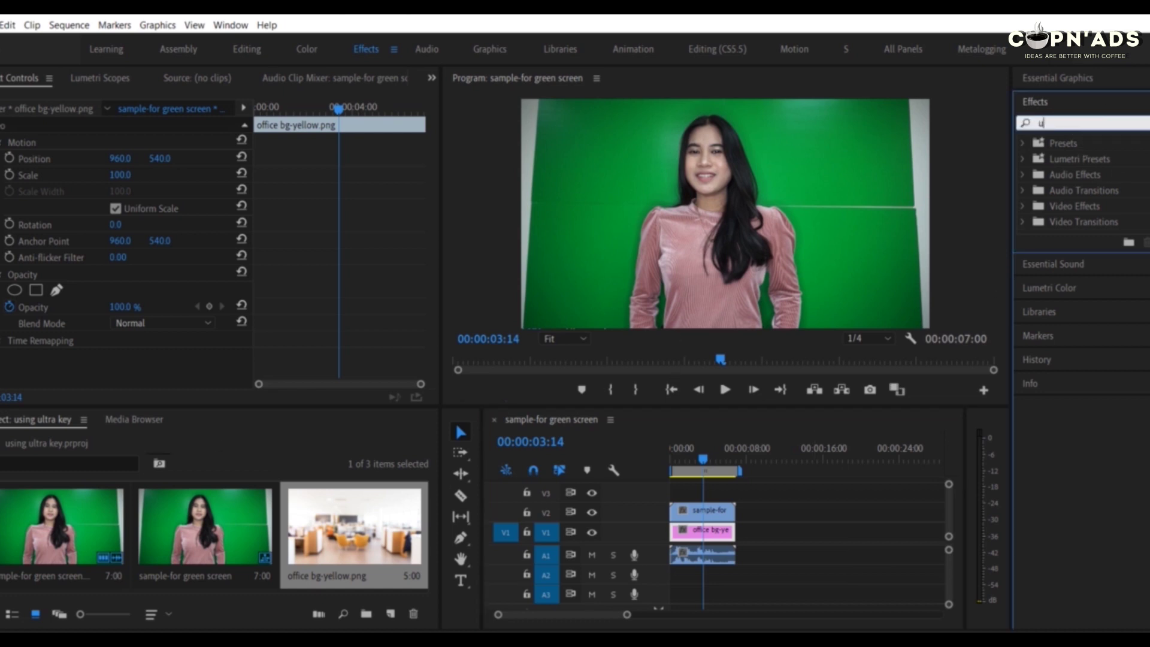
pyautogui.write('ltra key')
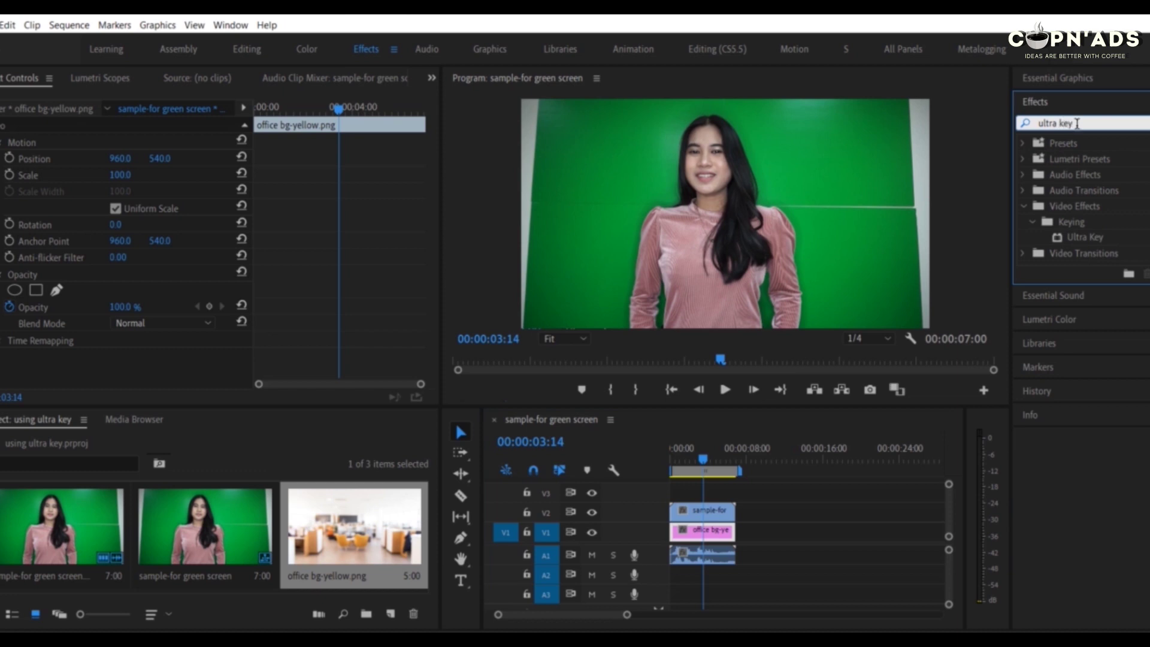
pyautogui.moveTo(1107, 246); pyautogui.dragTo(713, 509)
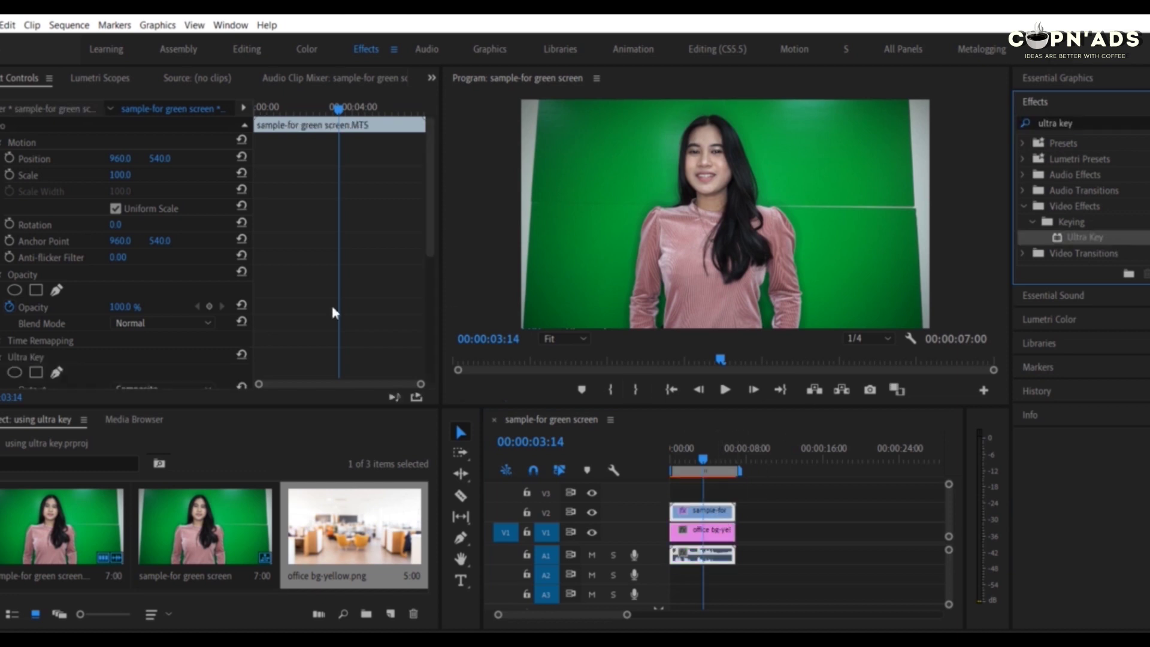
# Set the Ultra Key's Key Color by sampling the green backdrop beside the woman in the program preview.
pyautogui.scroll(-3, 327, 285)
pyautogui.scroll(-2, 329, 276)
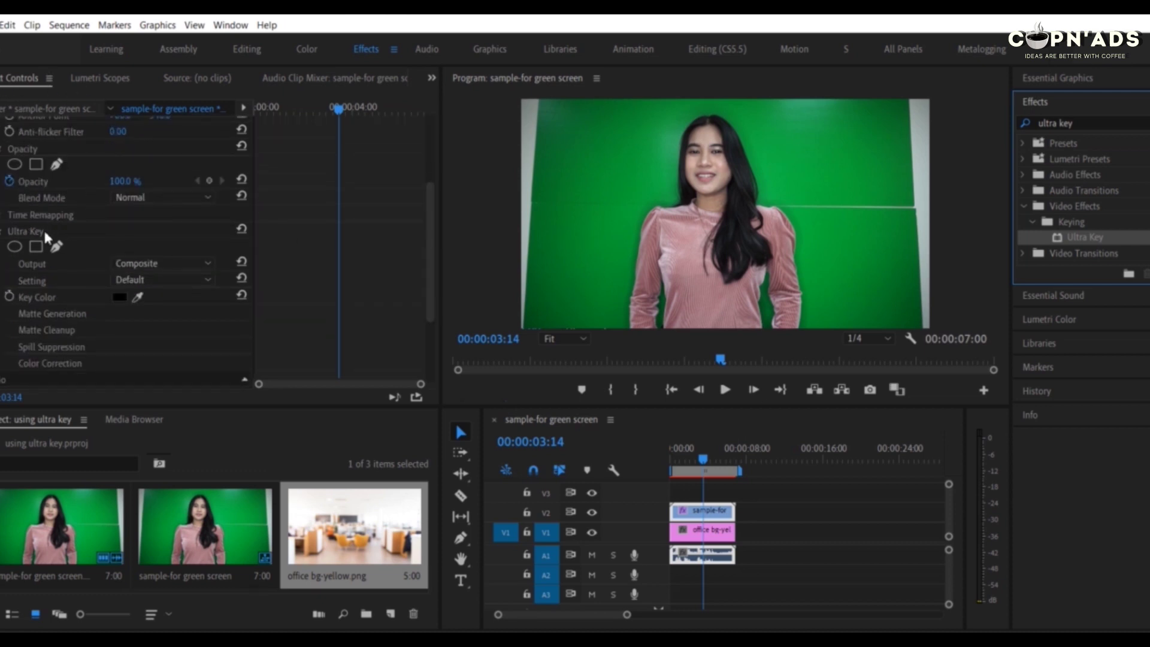
pyautogui.click(137, 297)
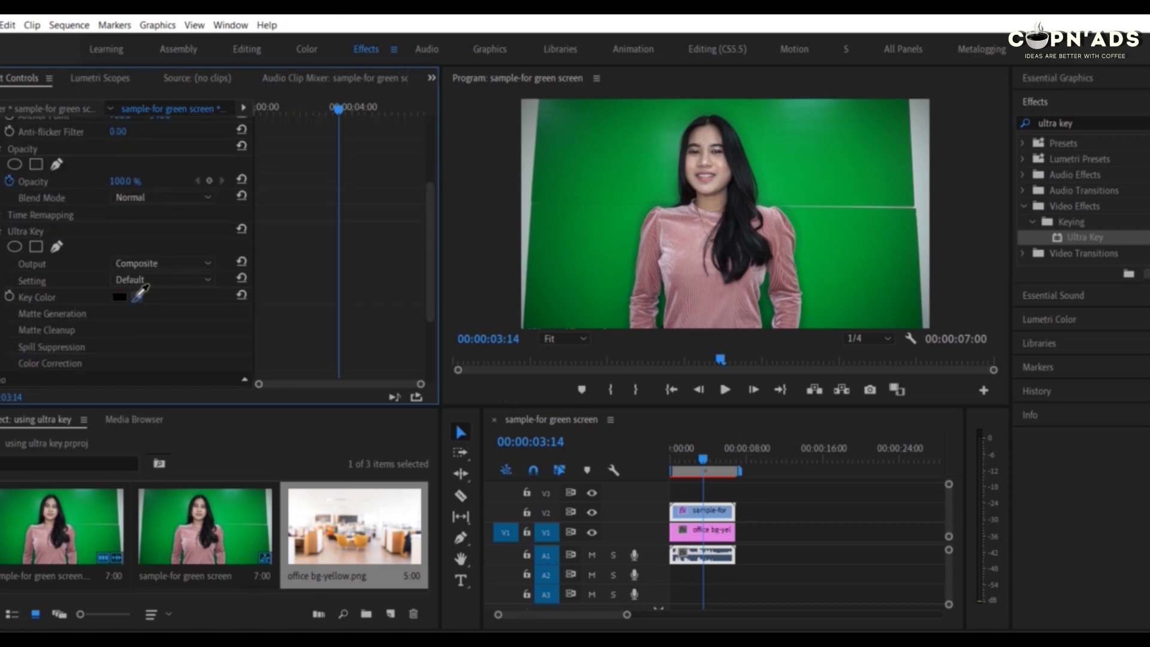
pyautogui.click(828, 146)
pyautogui.click(824, 152)
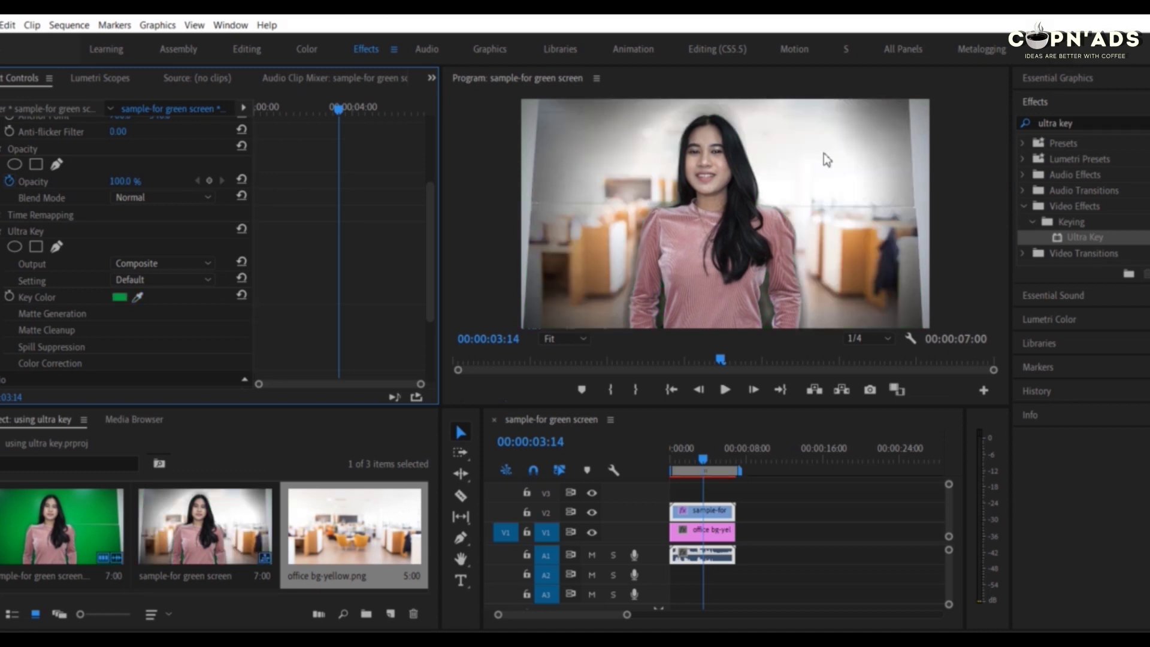
# Change the Ultra Key's Setting to Aggressive.
pyautogui.click(132, 280)
pyautogui.click(153, 315)
pyautogui.click(171, 278)
pyautogui.click(154, 328)
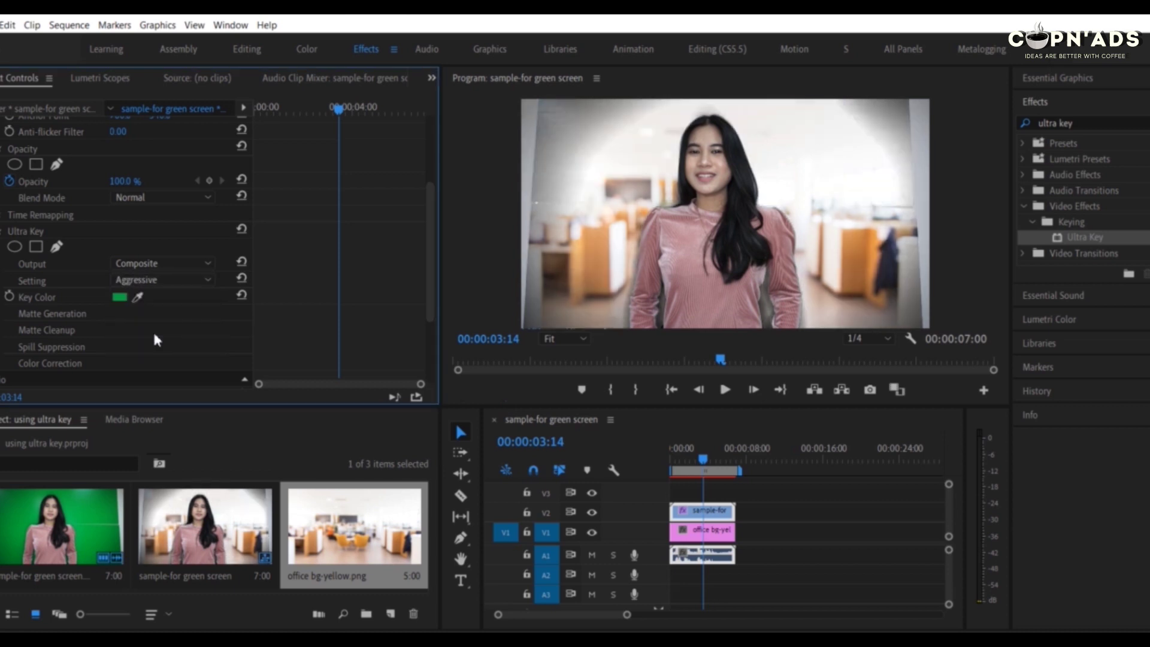
# Adjust the Ultra Key's Matte Cleanup to Choke 72, Soften 23 and Mid Point 100.
pyautogui.scroll(-5, 314, 318)
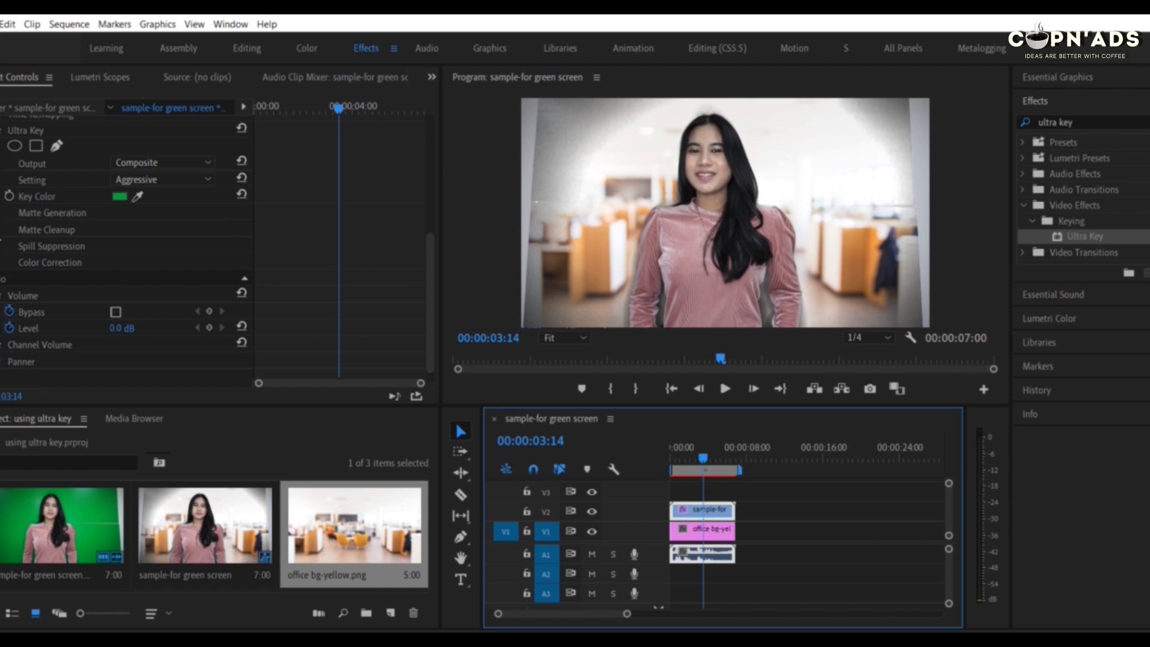
pyautogui.click(28, 230)
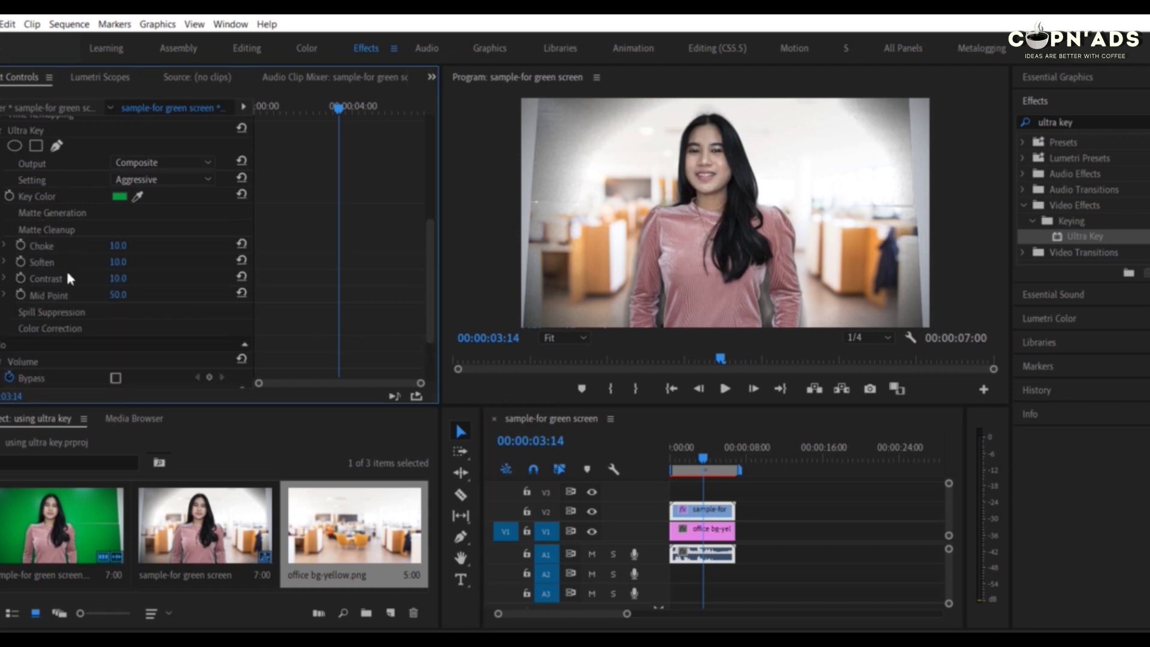
pyautogui.moveTo(118, 294); pyautogui.dragTo(148, 294)
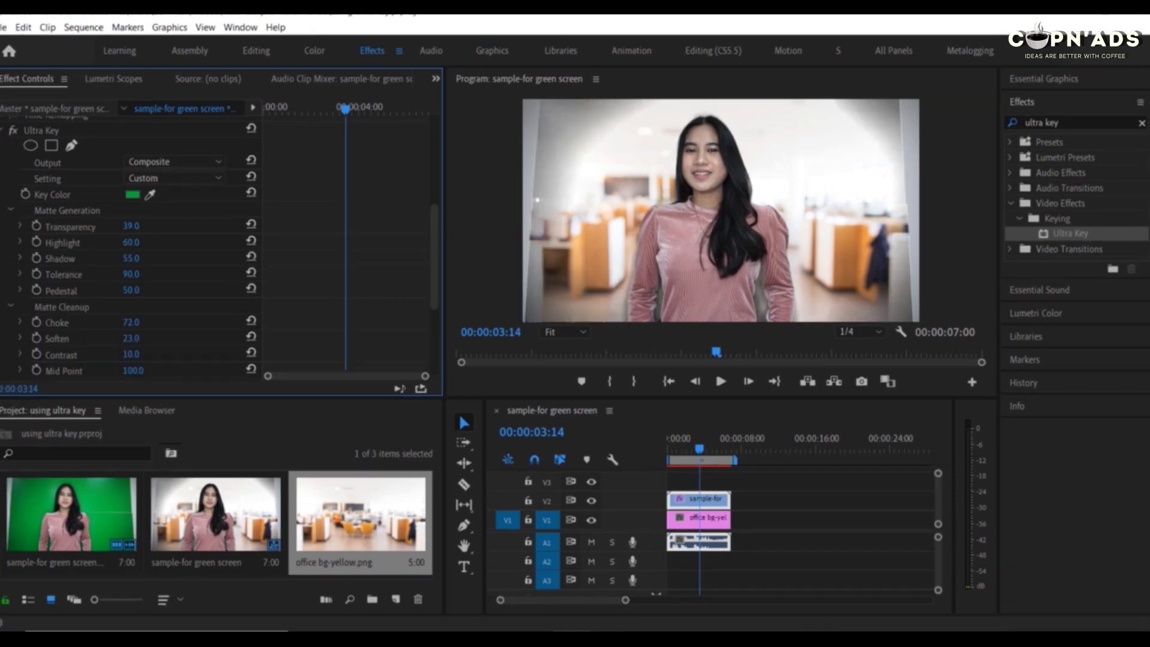
# Set the Ultra Key's Matte Generation to Highlight 100, Shadow 37, Tolerance 100 and Pedestal 100, checking the key at another frame.
pyautogui.moveTo(128, 242); pyautogui.dragTo(157, 276)
pyautogui.moveTo(130, 290); pyautogui.dragTo(135, 290)
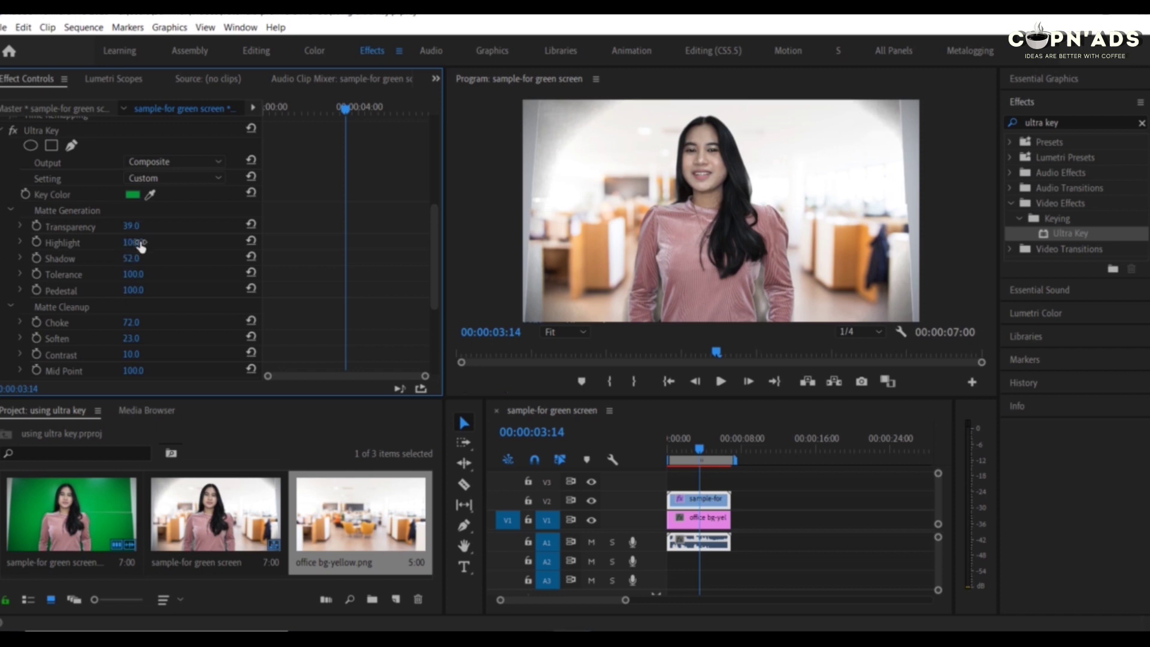
pyautogui.moveTo(130, 258); pyautogui.dragTo(123, 258)
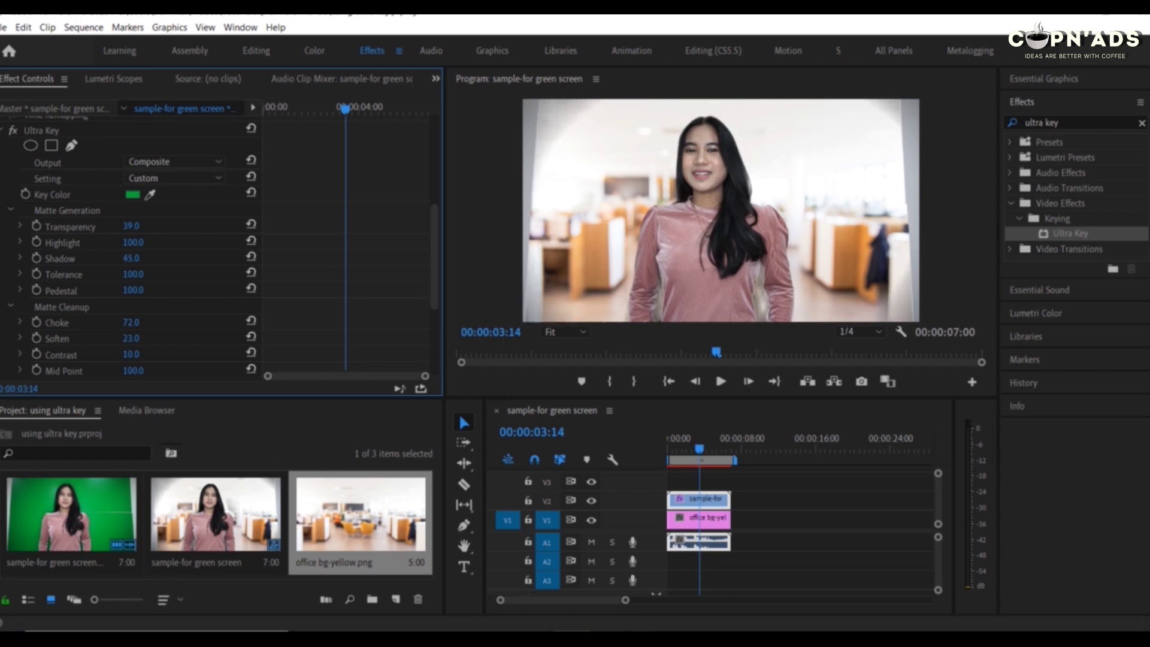
pyautogui.moveTo(123, 258); pyautogui.dragTo(119, 258)
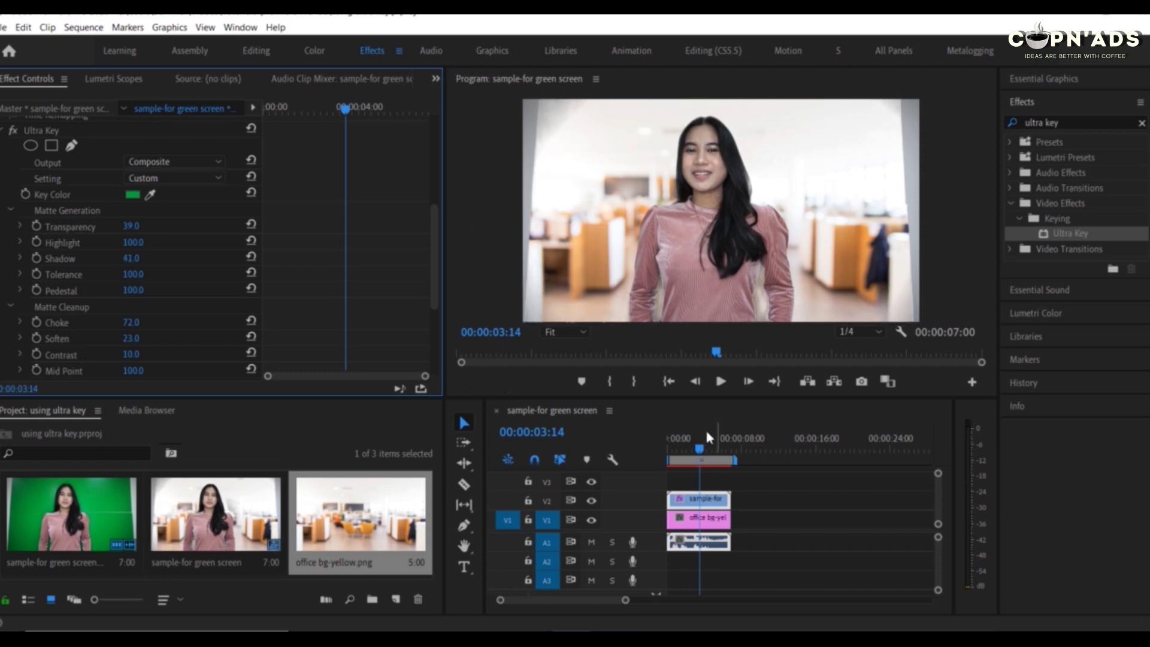
pyautogui.moveTo(701, 451); pyautogui.dragTo(717, 450)
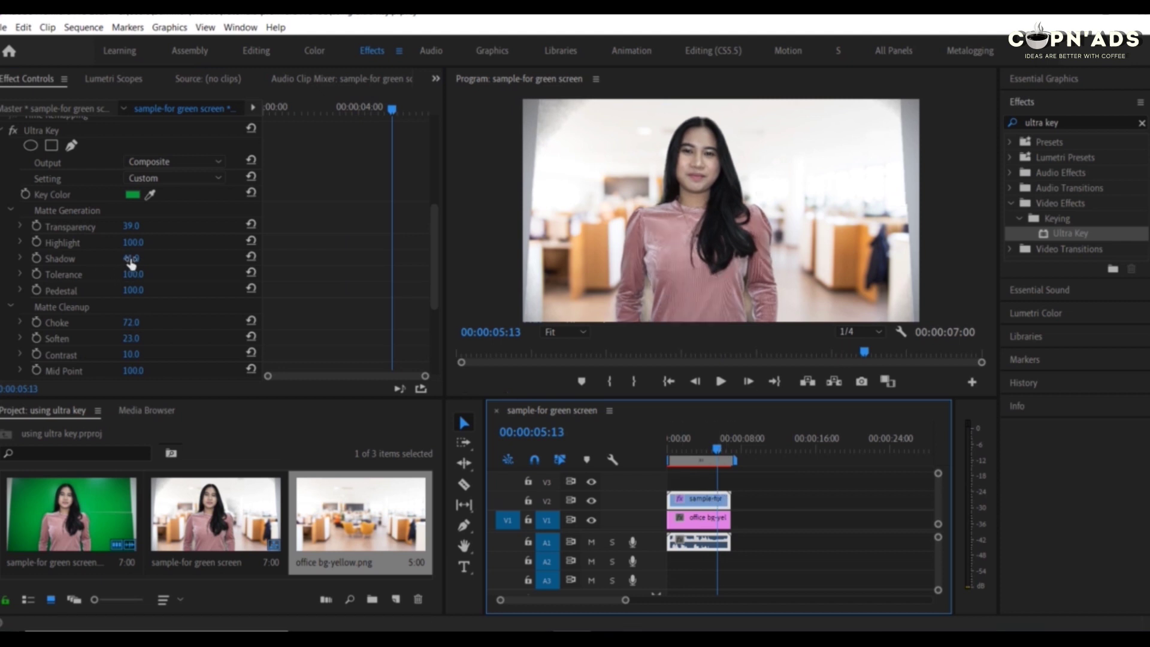
pyautogui.moveTo(130, 258); pyautogui.dragTo(128, 258)
pyautogui.moveTo(720, 448)
pyautogui.mouseDown()
pyautogui.moveTo(688, 449)
pyautogui.moveTo(702, 451)
pyautogui.mouseUp()
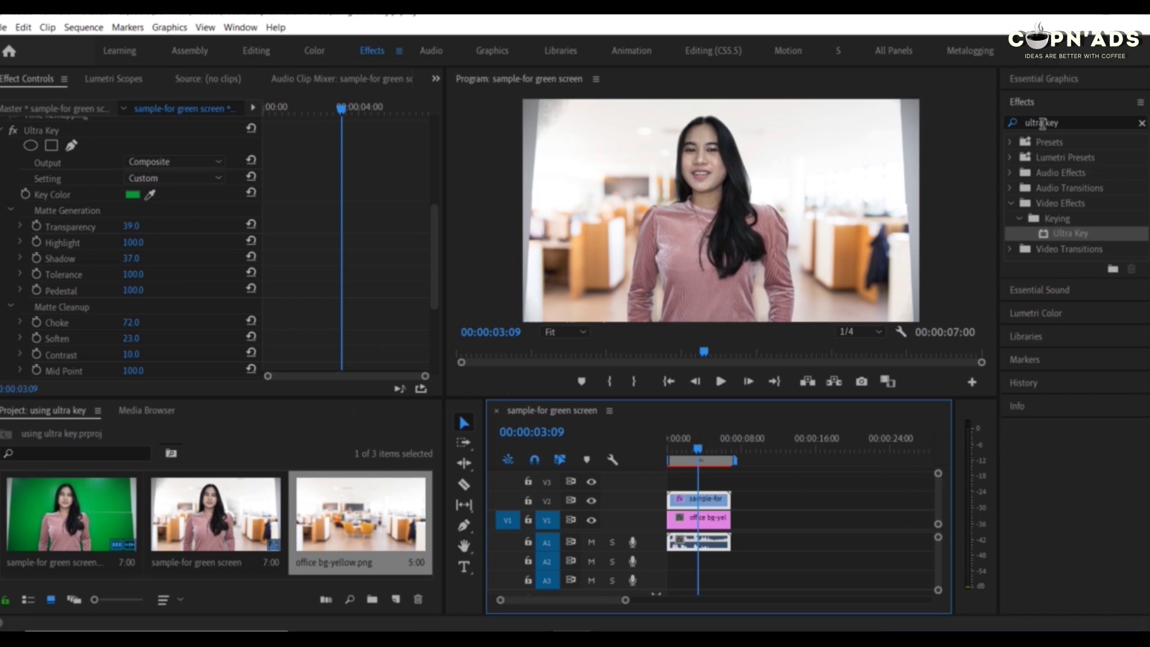
# Search the effects for "crop" and apply the Crop effect to the green-screen clip on V2.
pyautogui.click(1066, 122)
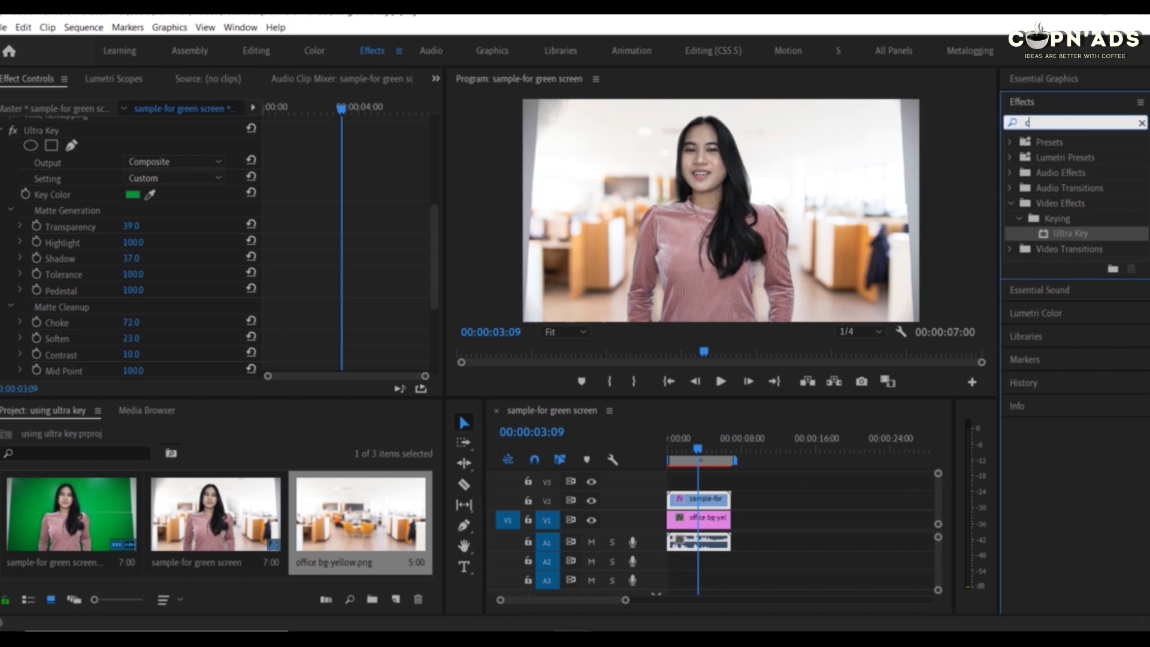
pyautogui.write('crop')
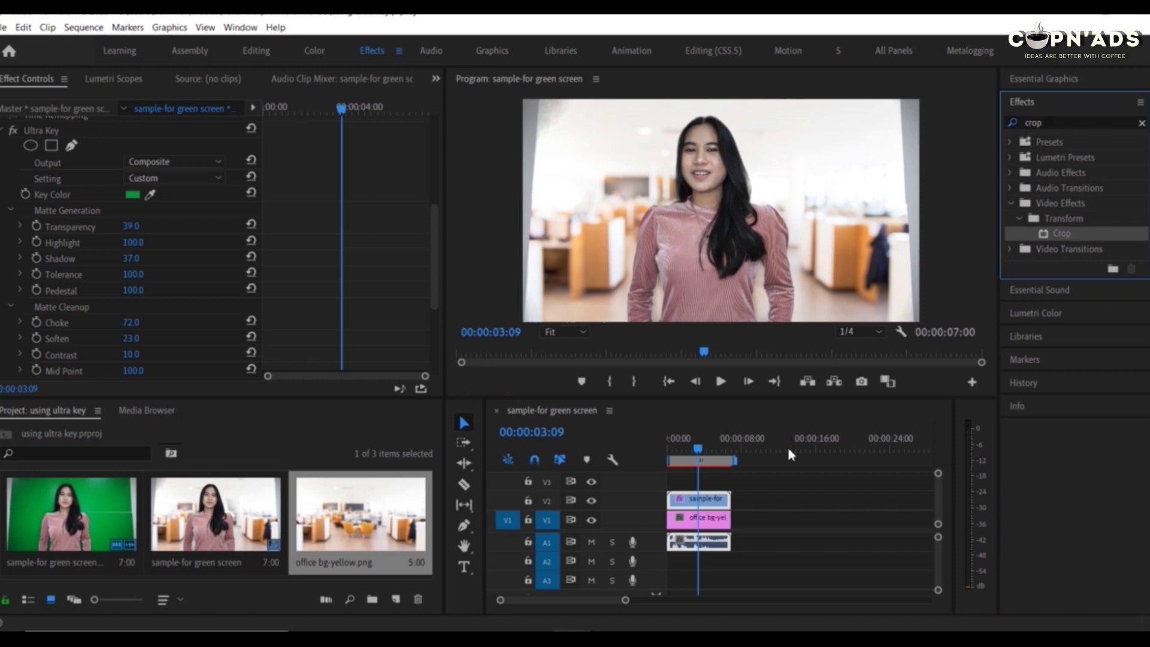
pyautogui.moveTo(791, 455); pyautogui.dragTo(694, 506)
# Crop the green-screen clip's side edges by 16% on Left and 15% on Right.
pyautogui.moveTo(432, 216); pyautogui.dragTo(436, 307)
pyautogui.moveTo(127, 200)
pyautogui.mouseDown()
pyautogui.moveTo(147, 200)
pyautogui.moveTo(133, 198)
pyautogui.mouseUp()
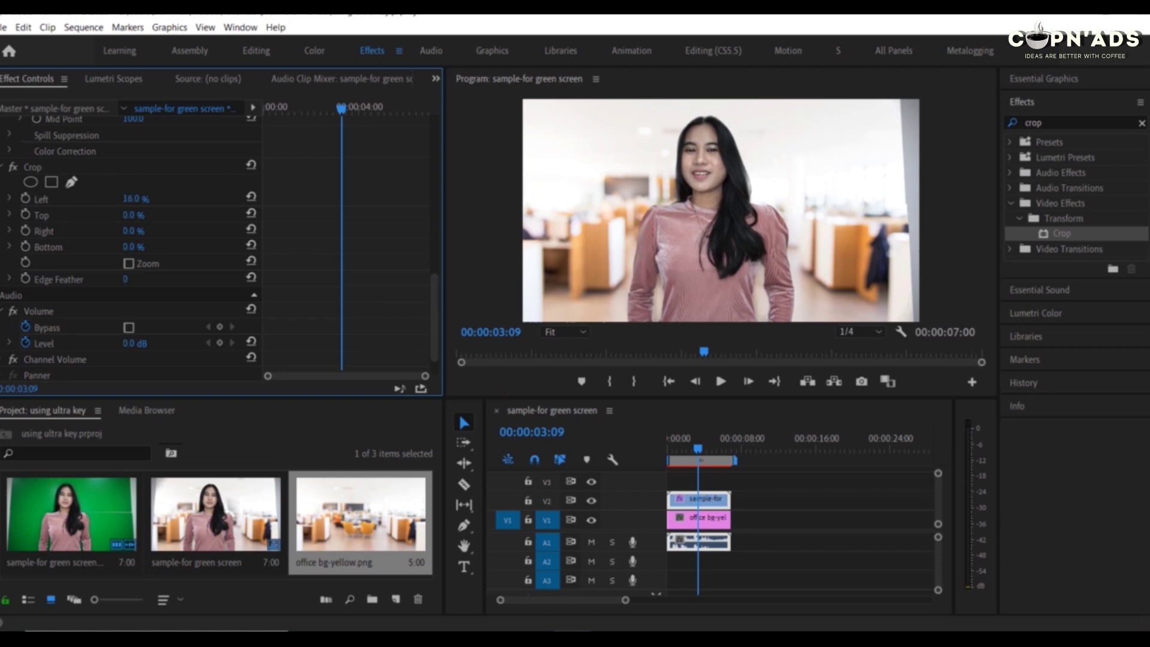
pyautogui.moveTo(136, 231); pyautogui.dragTo(141, 231)
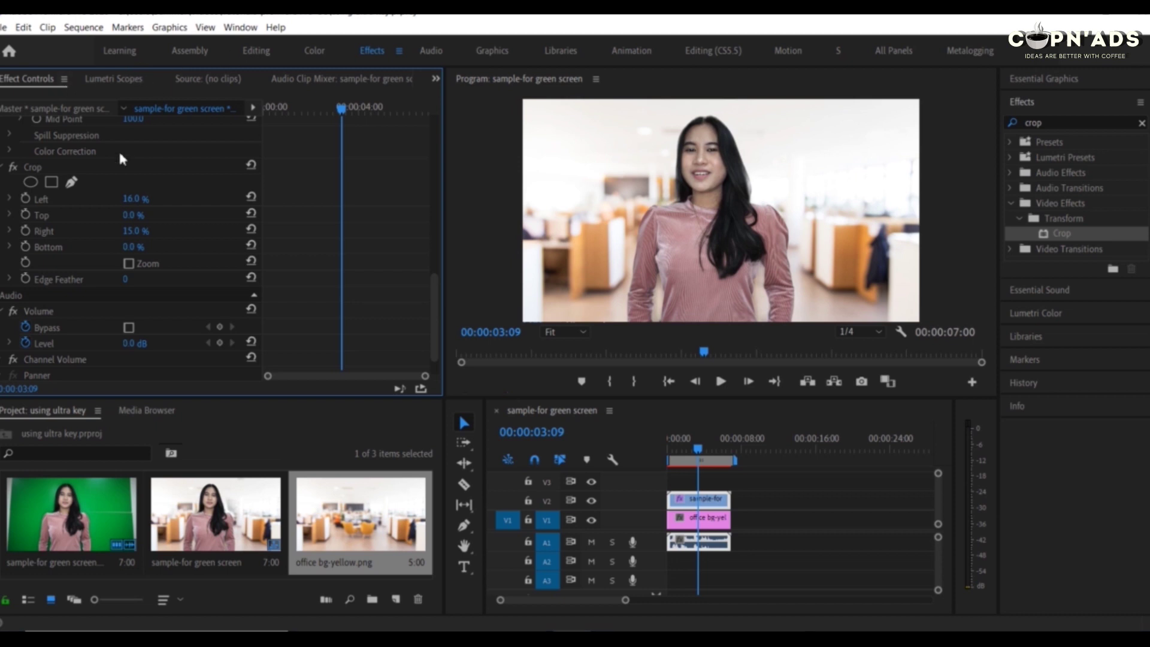
# Reframe the green-screen clip over the office background with Position 1005, 597 and Scale 111.
pyautogui.moveTo(435, 327); pyautogui.dragTo(418, 144)
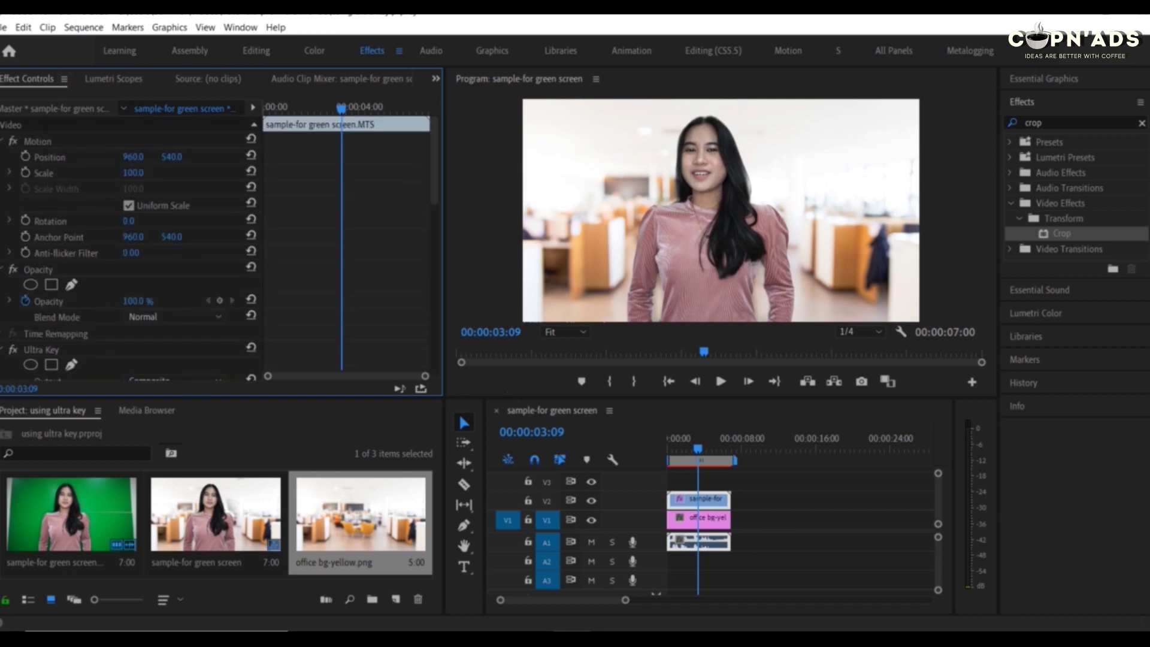
pyautogui.moveTo(172, 157)
pyautogui.mouseDown()
pyautogui.moveTo(186, 157)
pyautogui.moveTo(140, 173)
pyautogui.moveTo(146, 157)
pyautogui.moveTo(186, 157)
pyautogui.mouseUp()
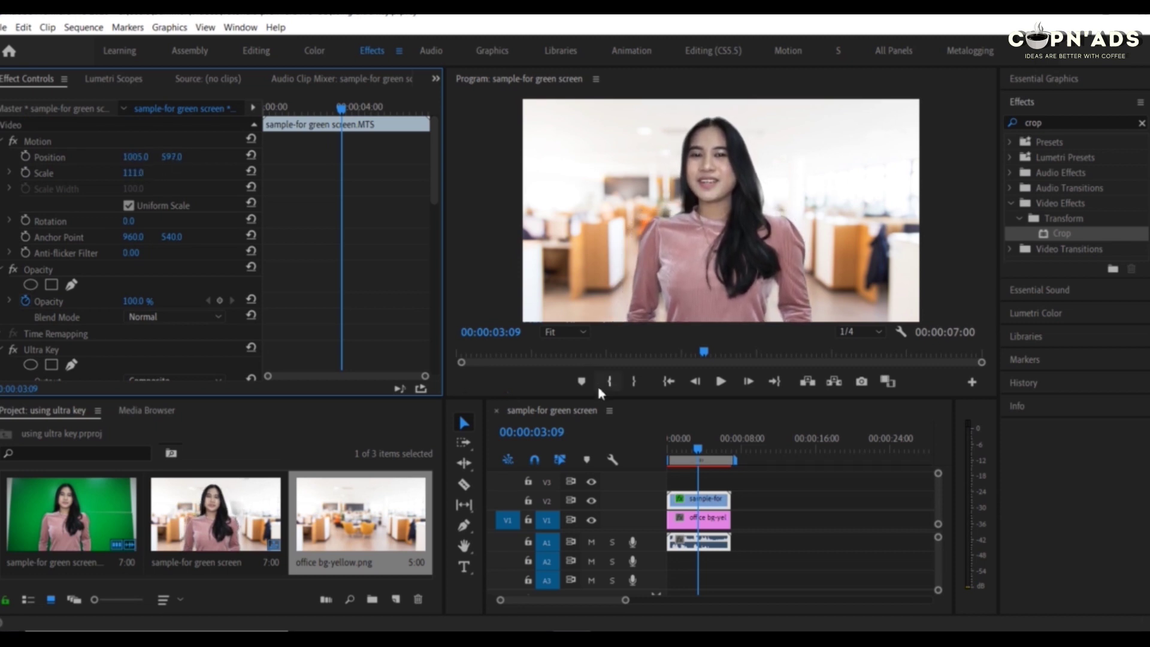
# Make more room for the timeline and open the Lumetri Color Basic Correction settings for the green-screen clip on V2.
pyautogui.moveTo(599, 398); pyautogui.dragTo(599, 379)
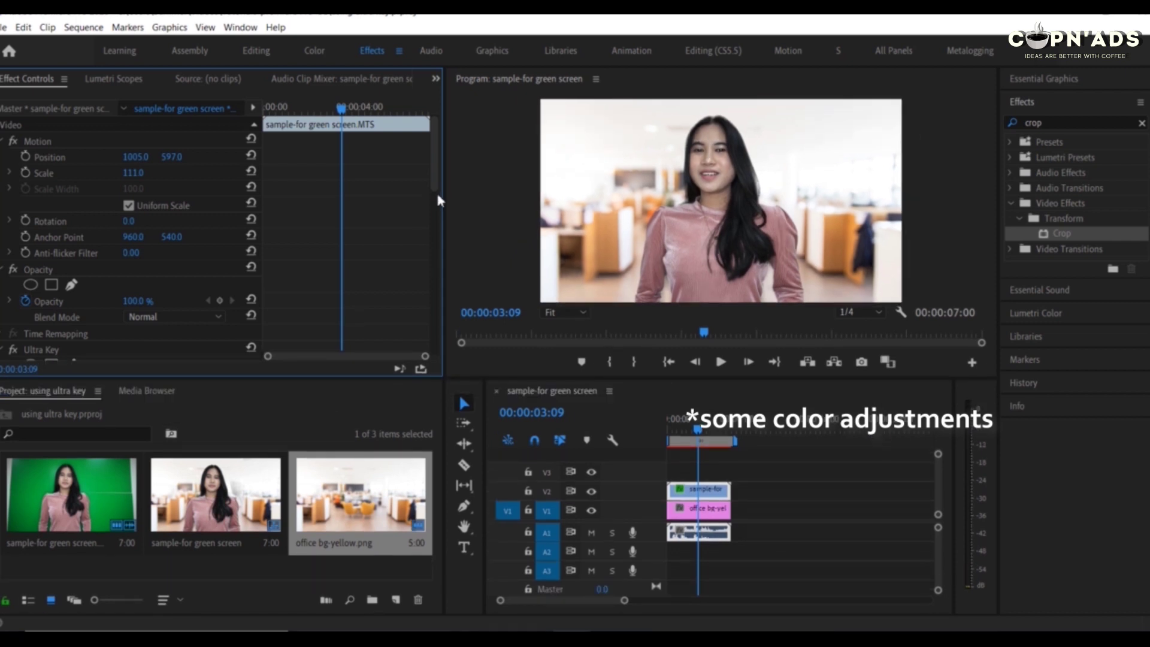
pyautogui.moveTo(435, 181); pyautogui.dragTo(420, 319)
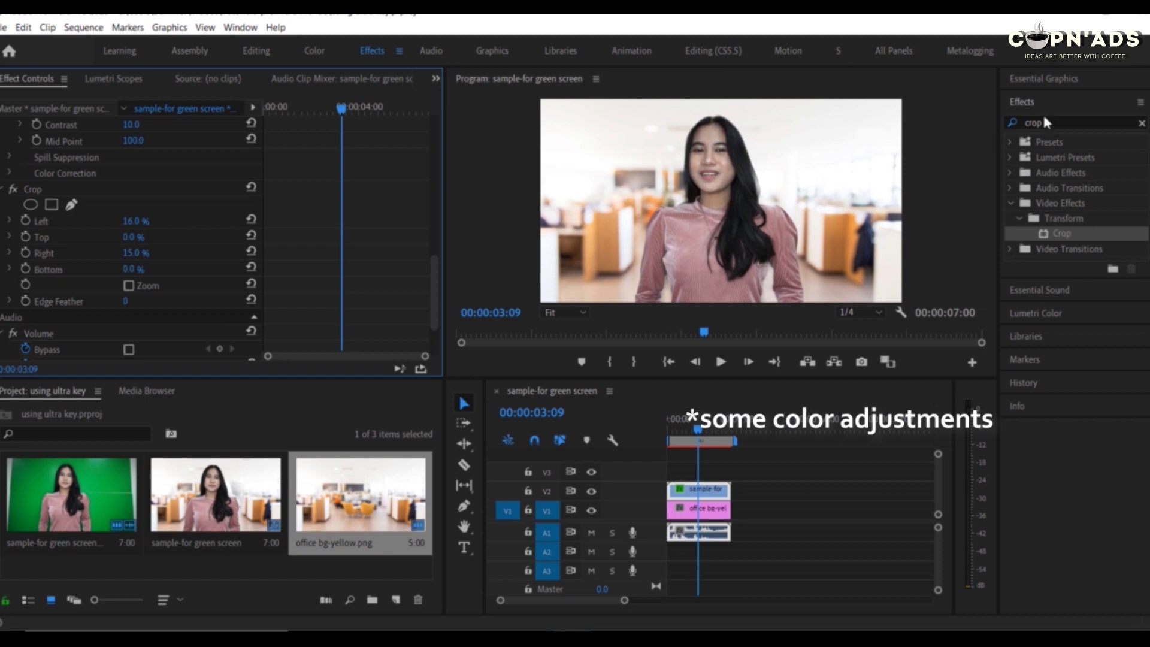
pyautogui.click(1049, 101)
pyautogui.click(1034, 146)
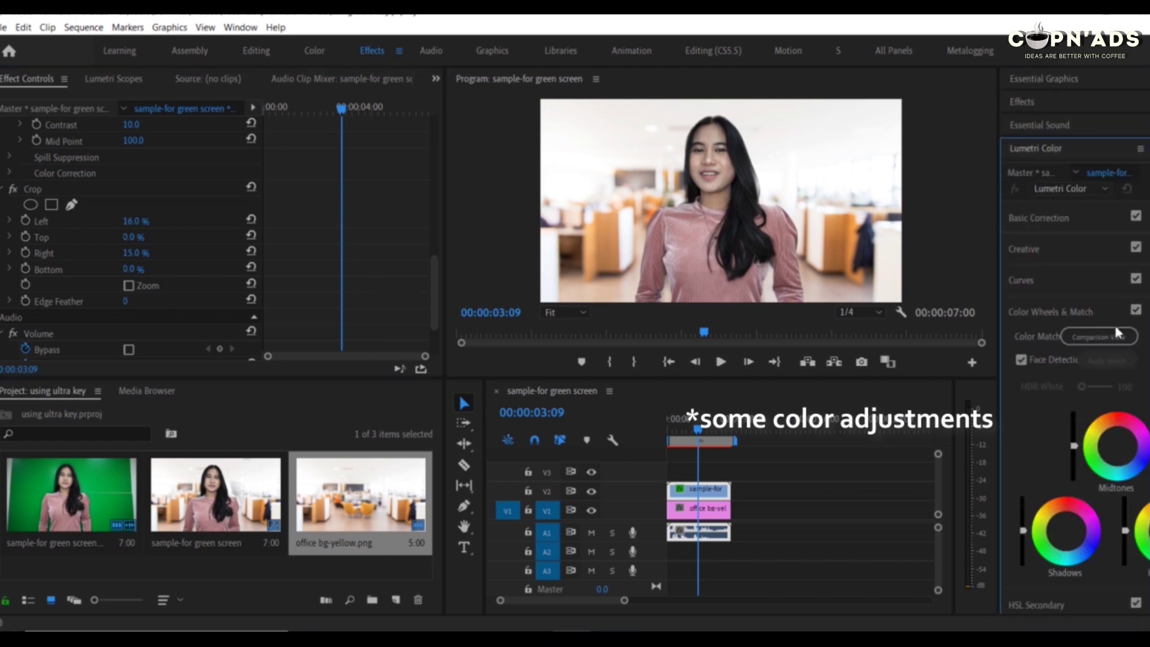
pyautogui.click(1054, 222)
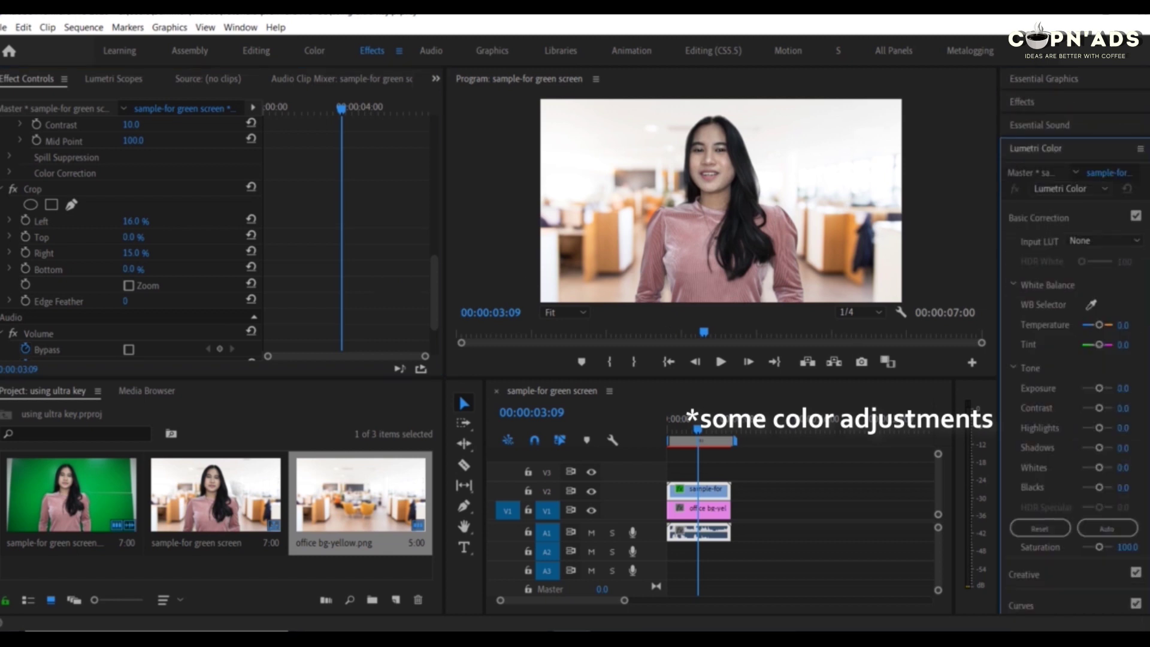
# Try Exposure levels of 2.8 and 1.3 on the green-screen clip and bring it back to 0.0.
pyautogui.click(1108, 390)
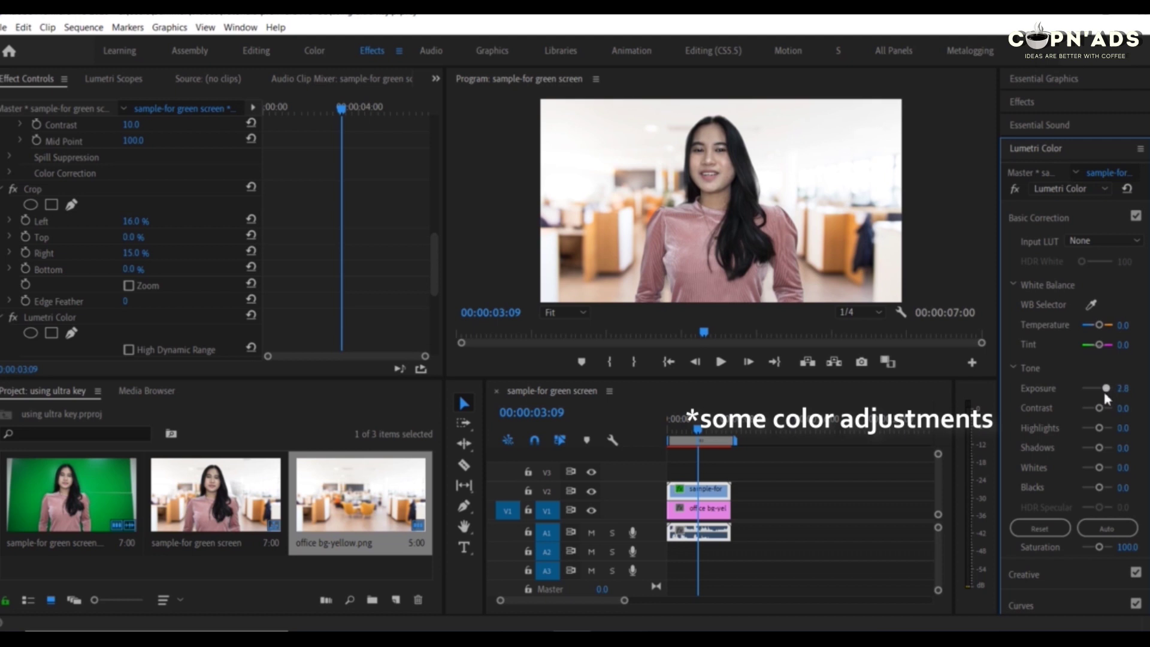
pyautogui.moveTo(1104, 392); pyautogui.dragTo(1101, 392)
pyautogui.click(762, 501)
pyautogui.click(715, 493)
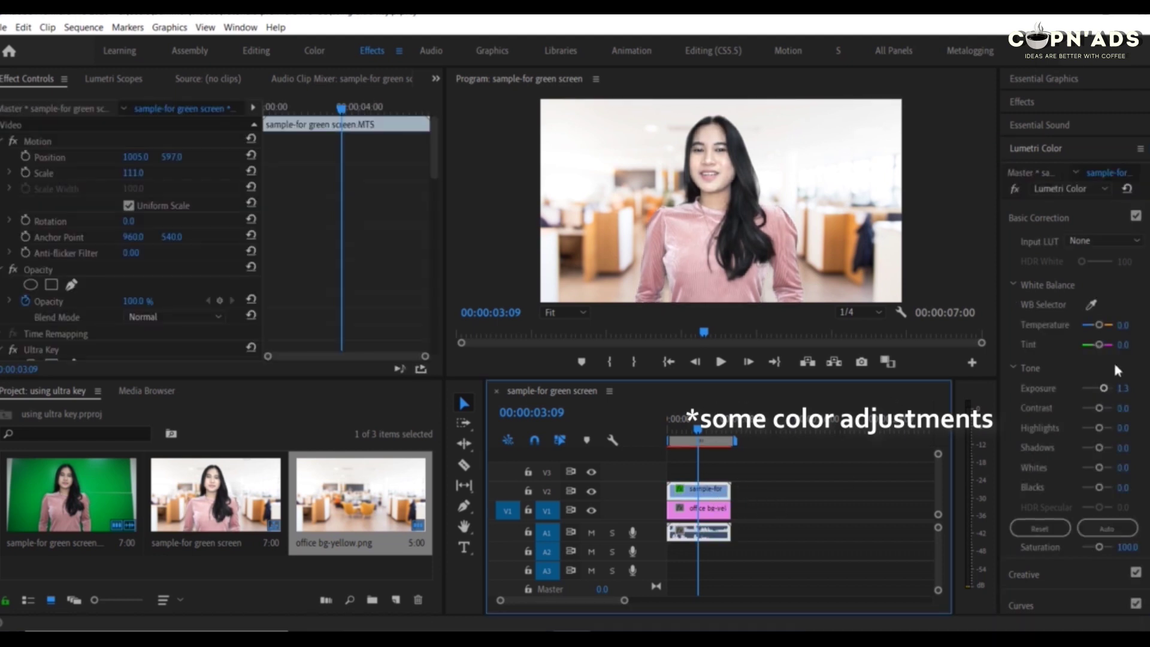
pyautogui.moveTo(1104, 389); pyautogui.dragTo(1100, 390)
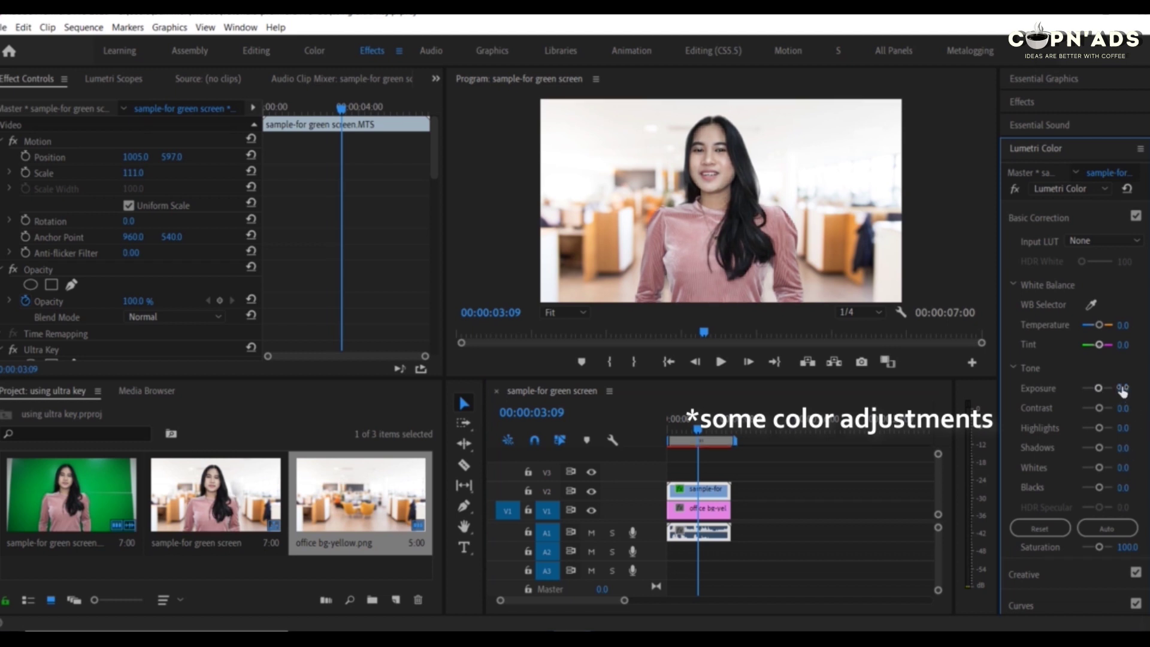
# Set the green-screen clip's Lumetri Color Exposure to 0.5 after trying 0.6.
pyautogui.click(1126, 388)
pyautogui.write('0.6')
pyautogui.press('Return')
pyautogui.click(1132, 387)
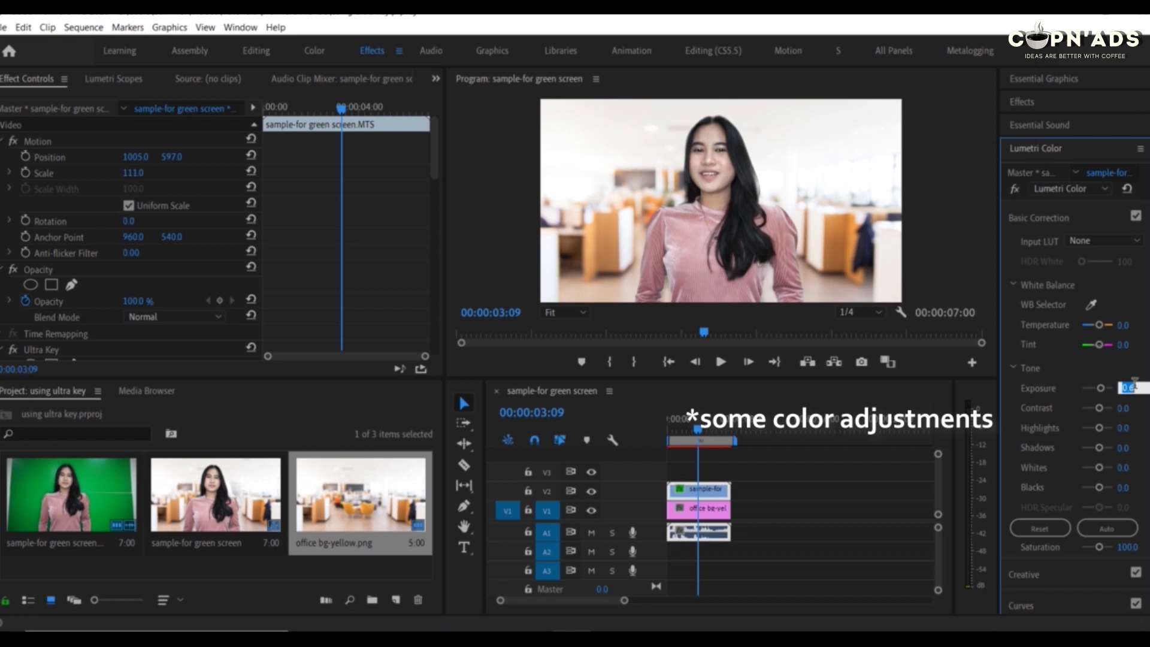
pyautogui.write('0.5')
pyautogui.press('Return')
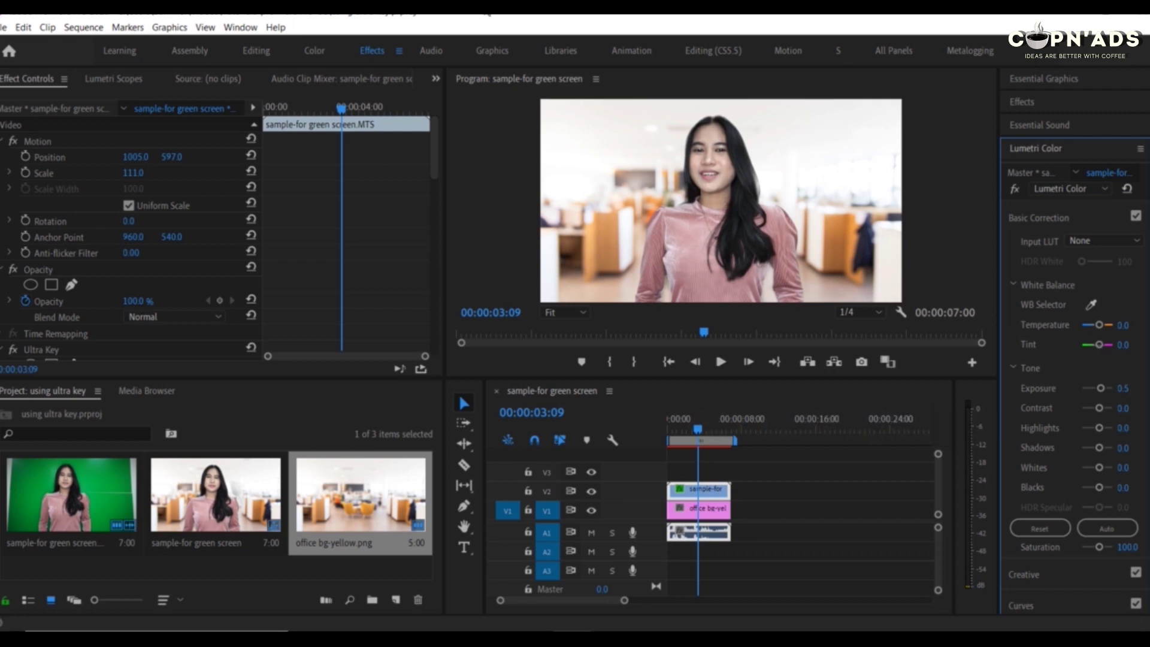
# Collapse the Tone settings and select the office background clip on V1.
pyautogui.click(1013, 367)
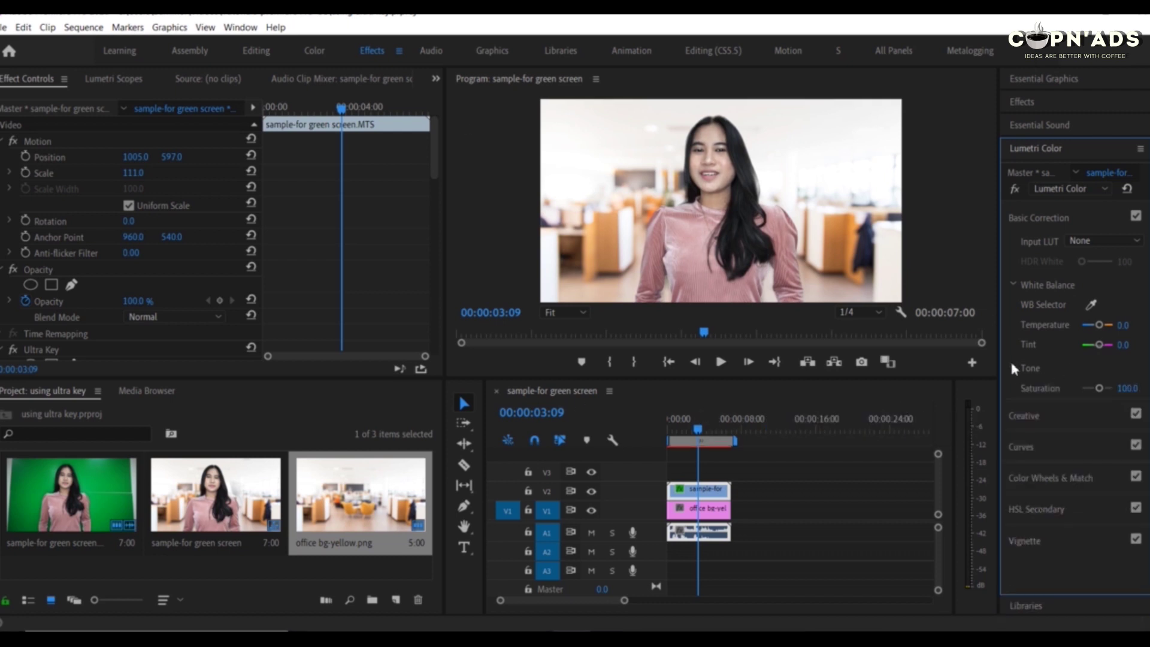
pyautogui.click(877, 538)
pyautogui.click(715, 510)
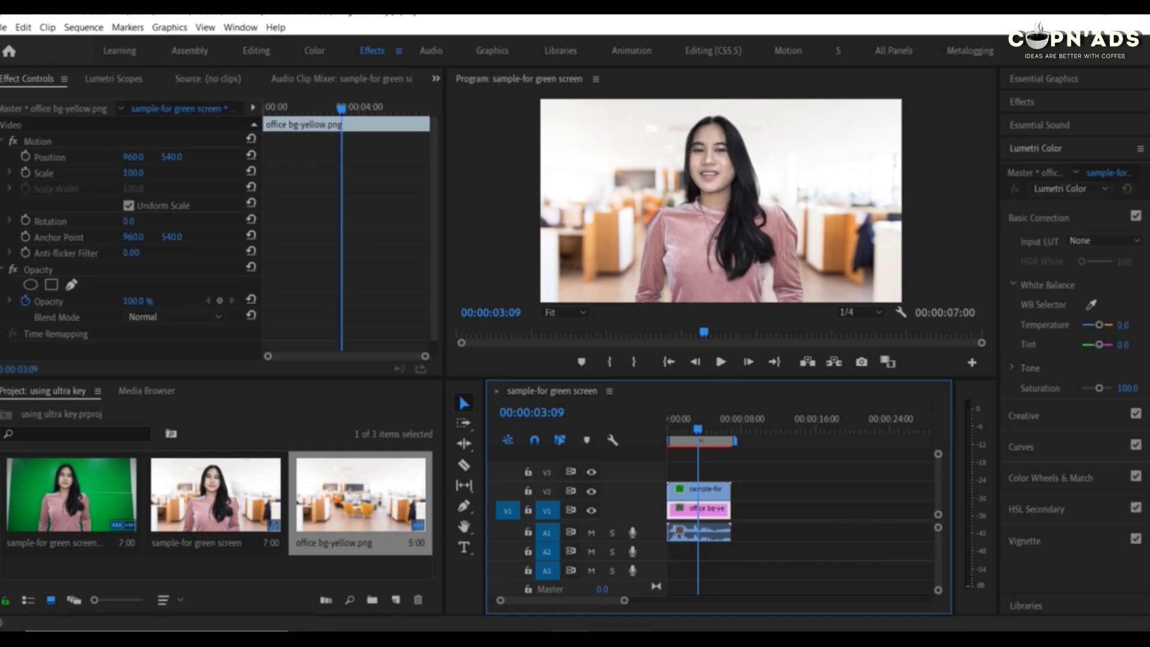